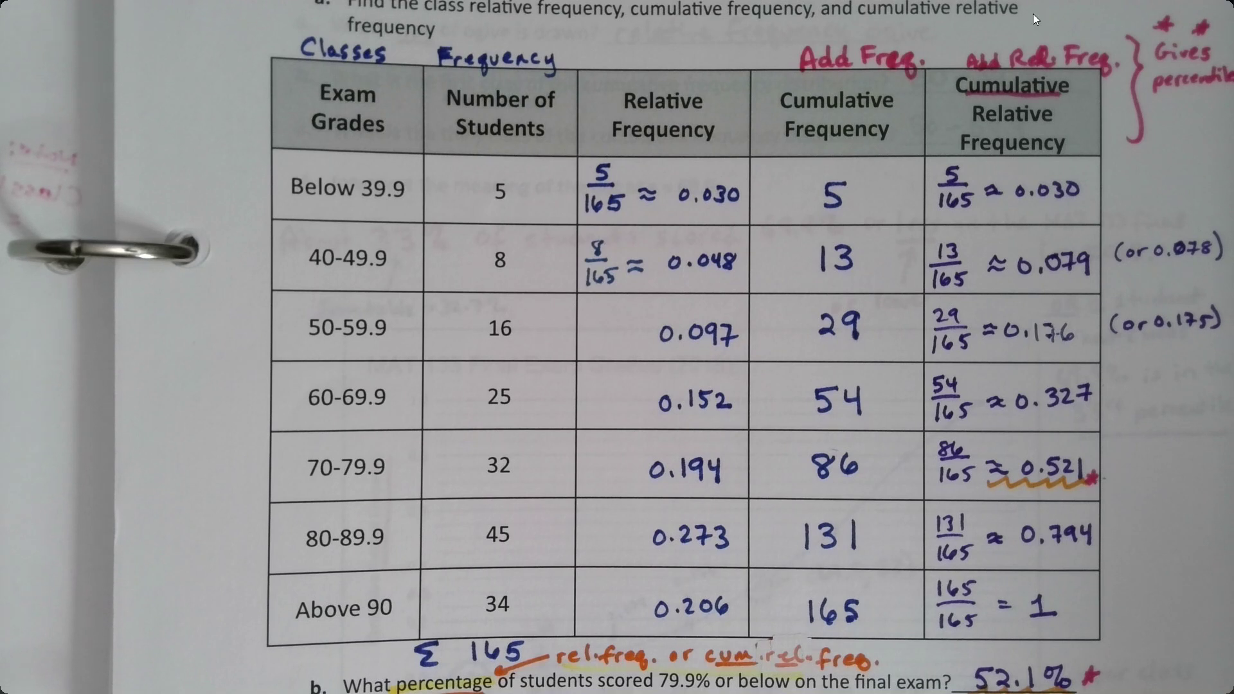
Close the old project tabs and open the Ch 2 Project 3 assignment in Canvas.
{"action": "left_click", "coordinate": [1150, 16]}
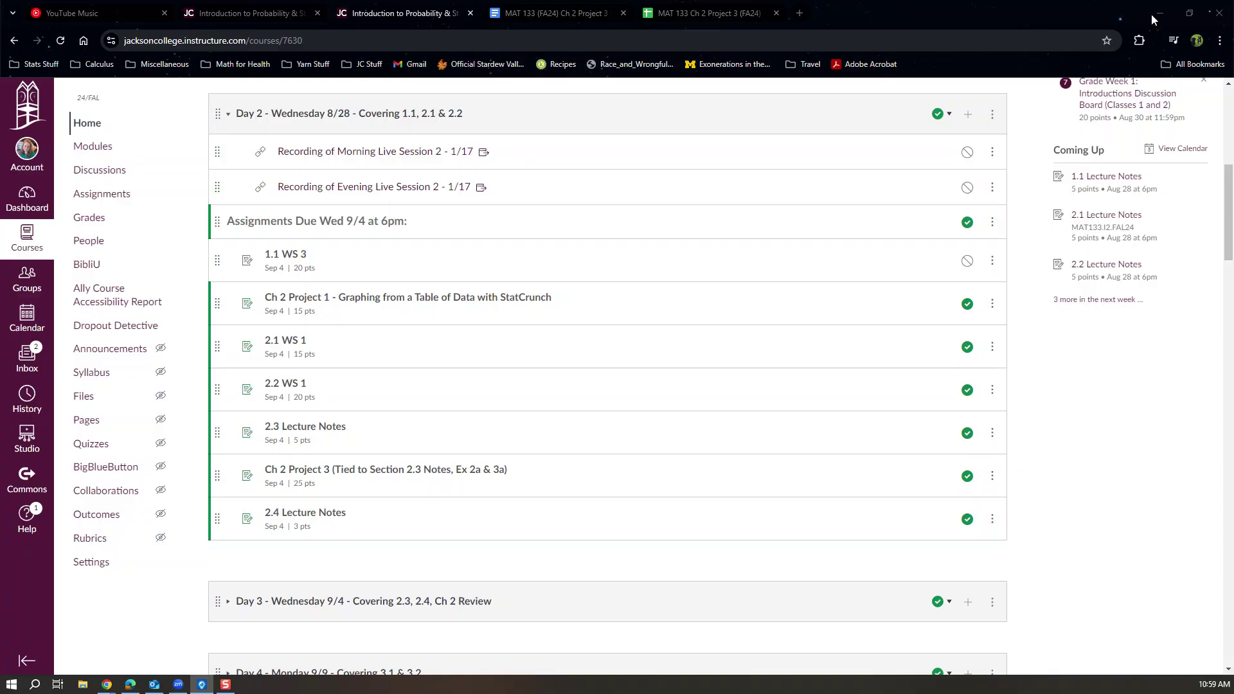
{"action": "scroll", "coordinate": [640, 191], "scroll_direction": "down", "scroll_amount": 1}
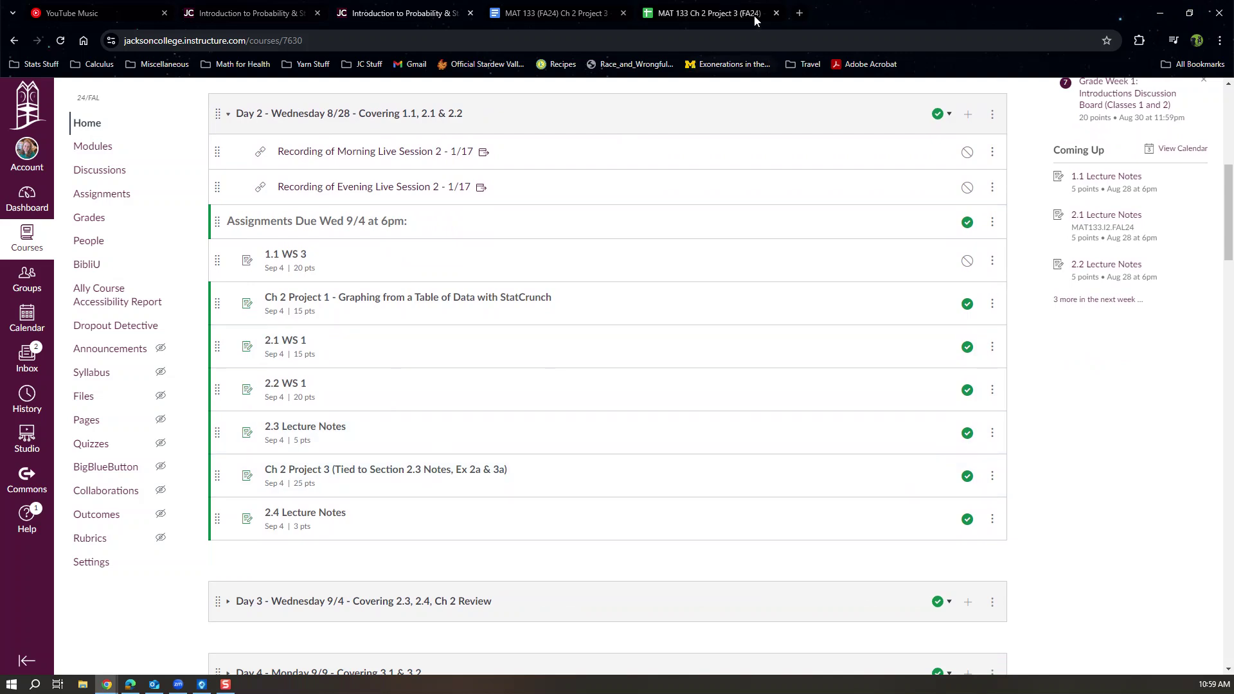
{"action": "left_click", "coordinate": [776, 13]}
{"action": "left_click", "coordinate": [623, 12]}
{"action": "left_click", "coordinate": [376, 476]}
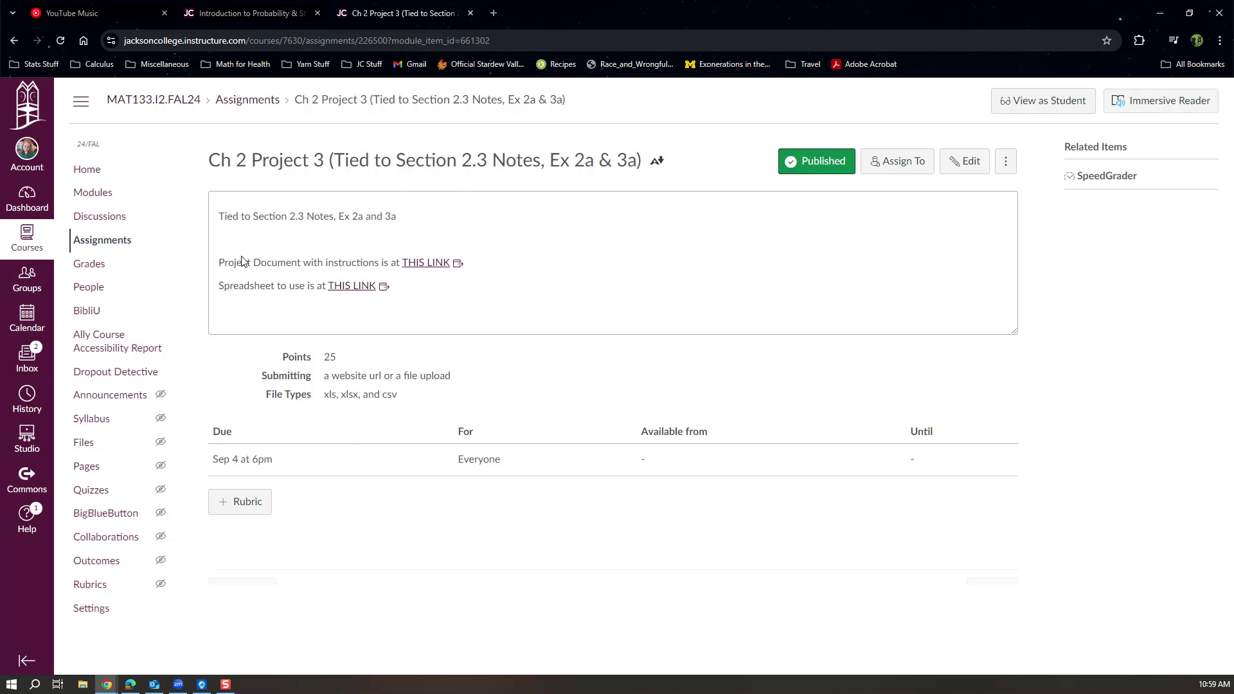
Open the project's instructions document and its student spreadsheet from the assignment page.
{"action": "left_click", "coordinate": [421, 265]}
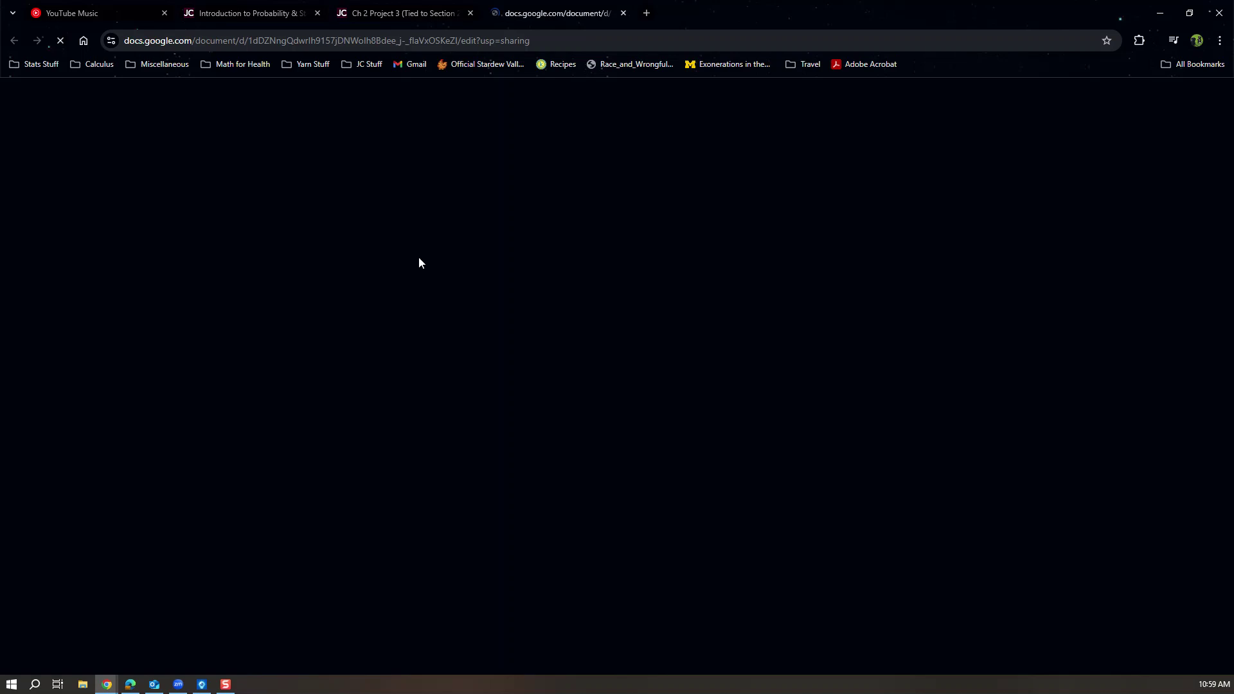
{"action": "left_click", "coordinate": [416, 12]}
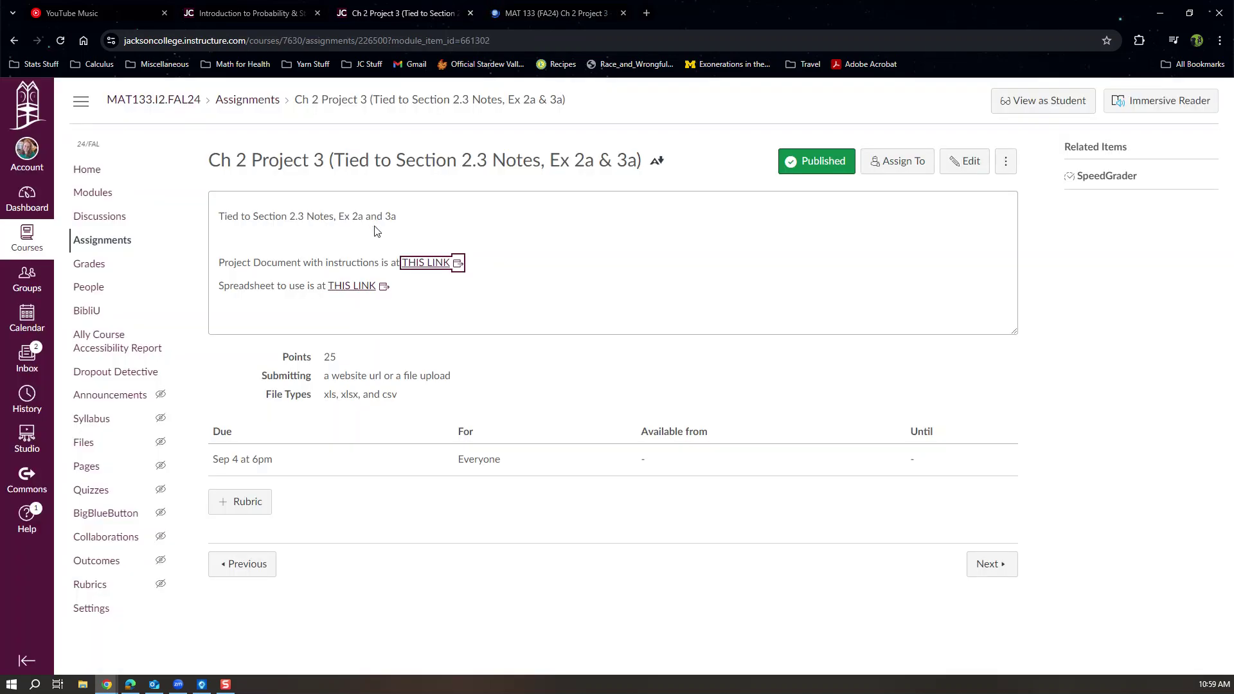
{"action": "left_click", "coordinate": [342, 289]}
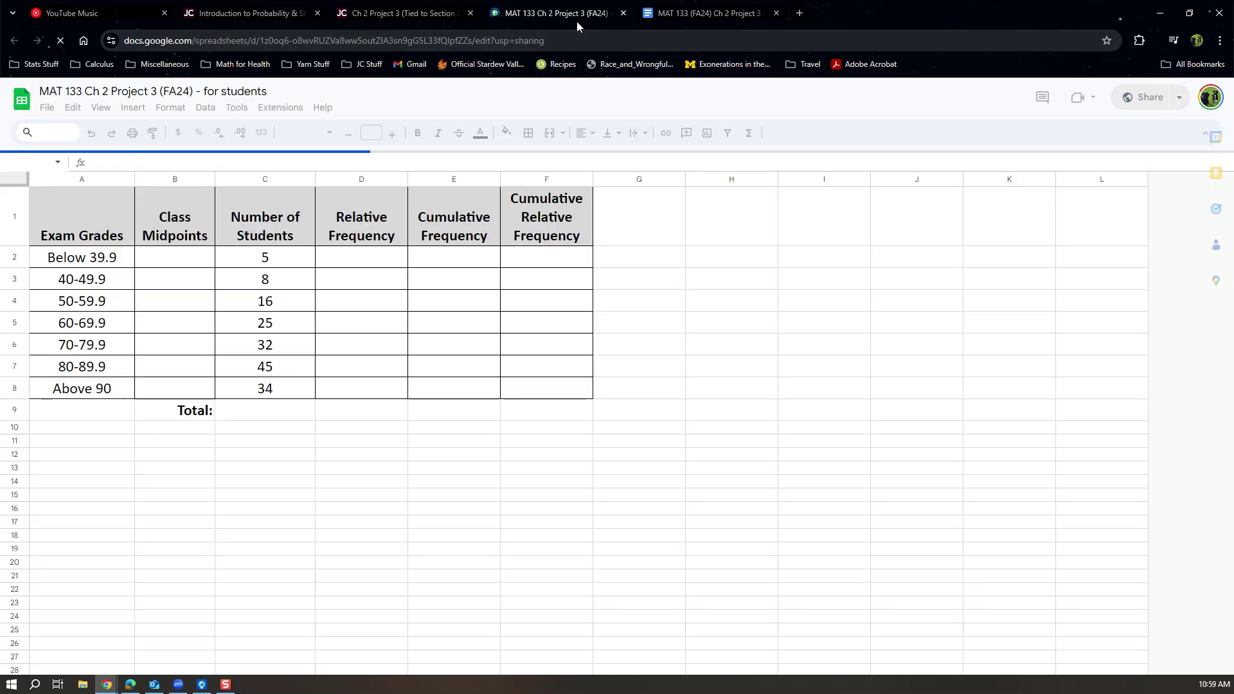
Select the exam-grades table A1:E8, then switch to the instructions document.
{"action": "key", "text": "ctrl+Tab"}
{"action": "key", "text": "ctrl+shift+Tab"}
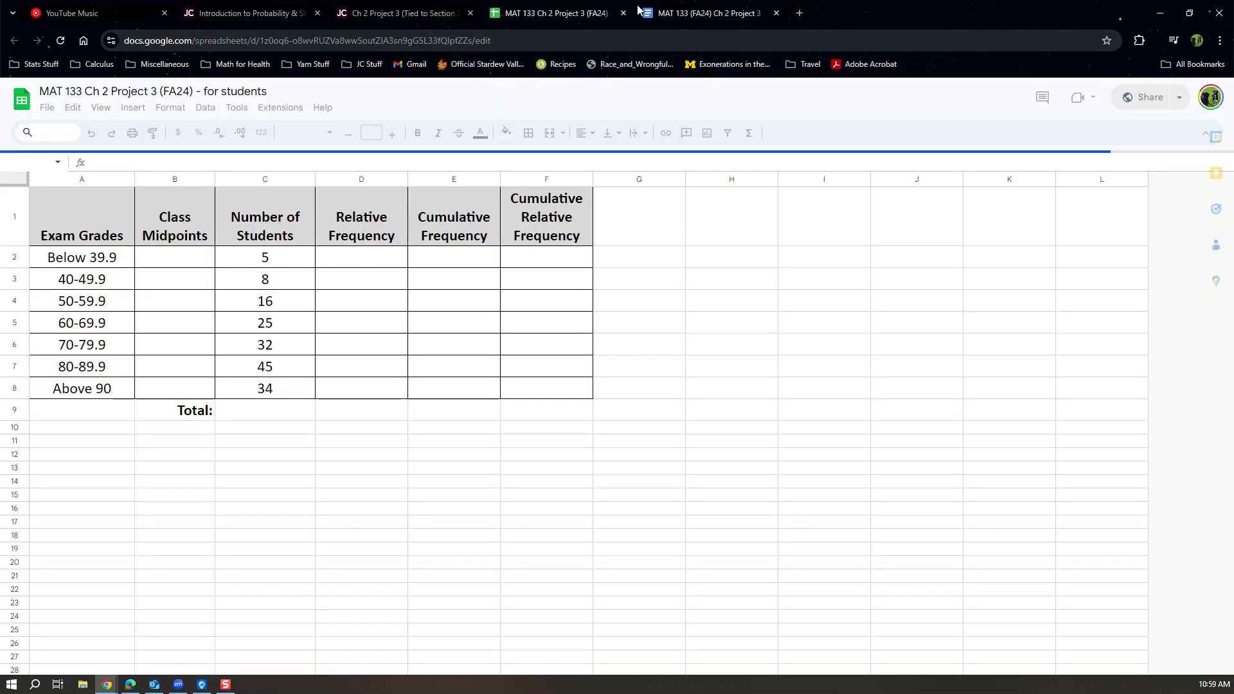
{"action": "left_click_drag", "start_coordinate": [99, 220], "coordinate": [499, 390]}
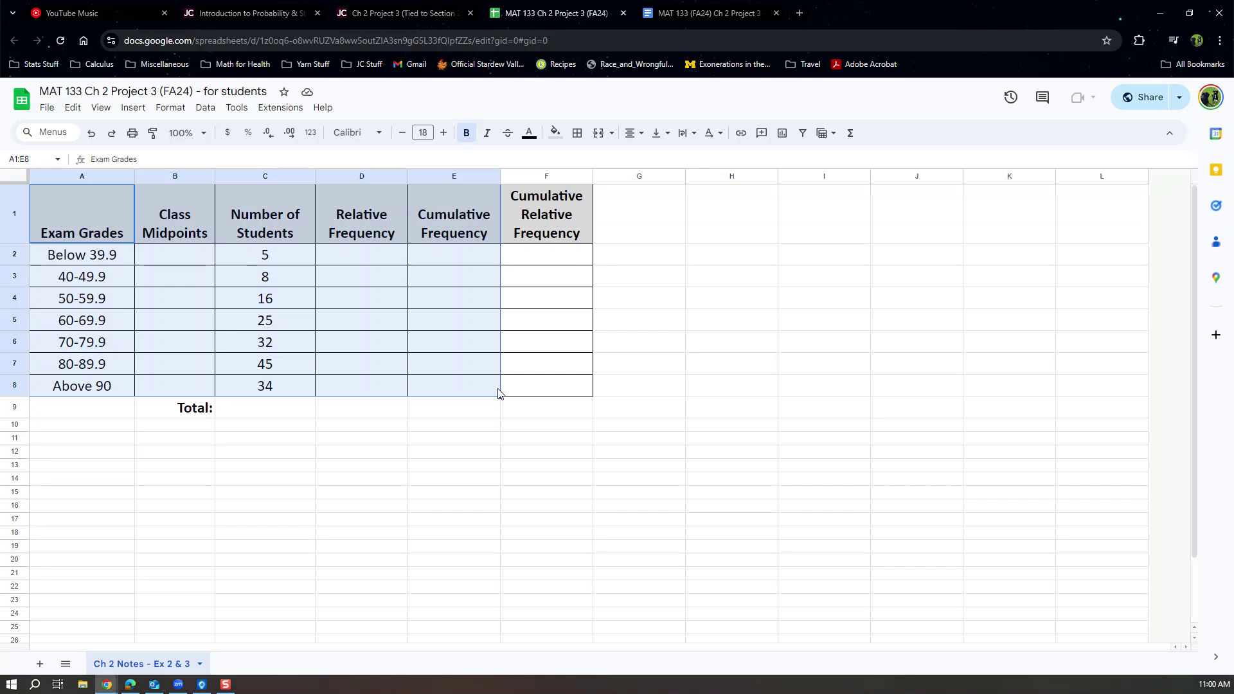
{"action": "left_click", "coordinate": [700, 13]}
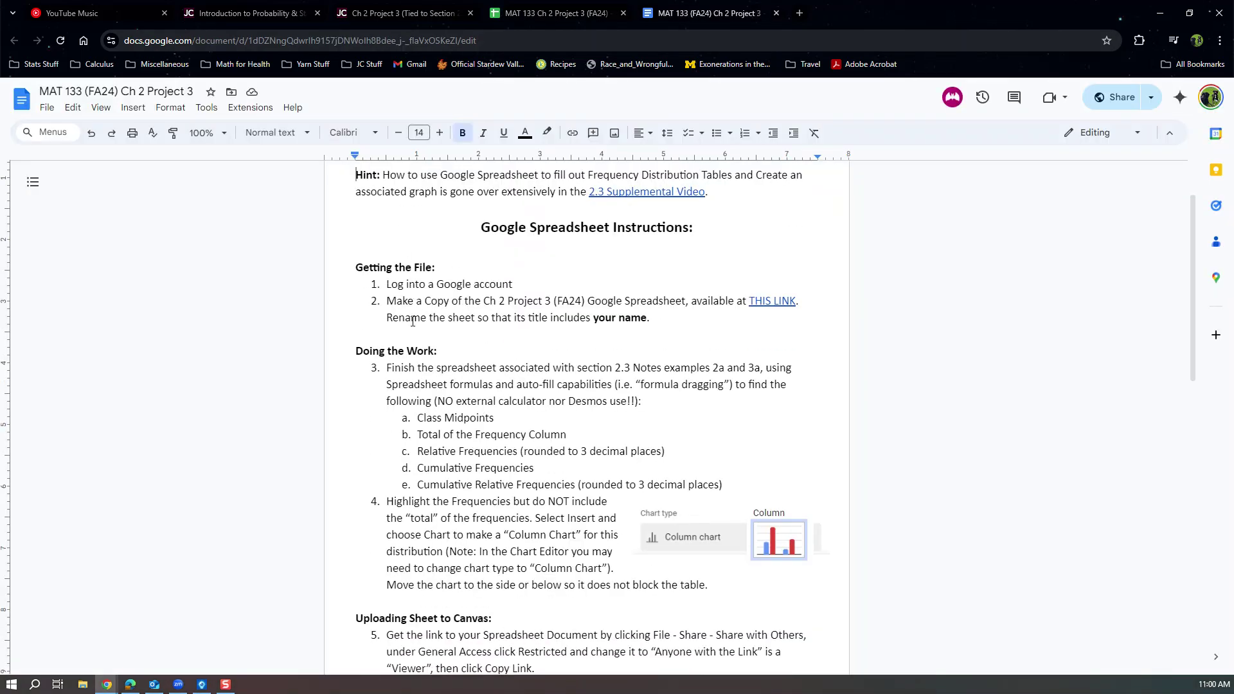
Highlight instruction step 2 about copying and renaming the spreadsheet.
{"action": "scroll", "coordinate": [447, 344], "scroll_direction": "up", "scroll_amount": 2}
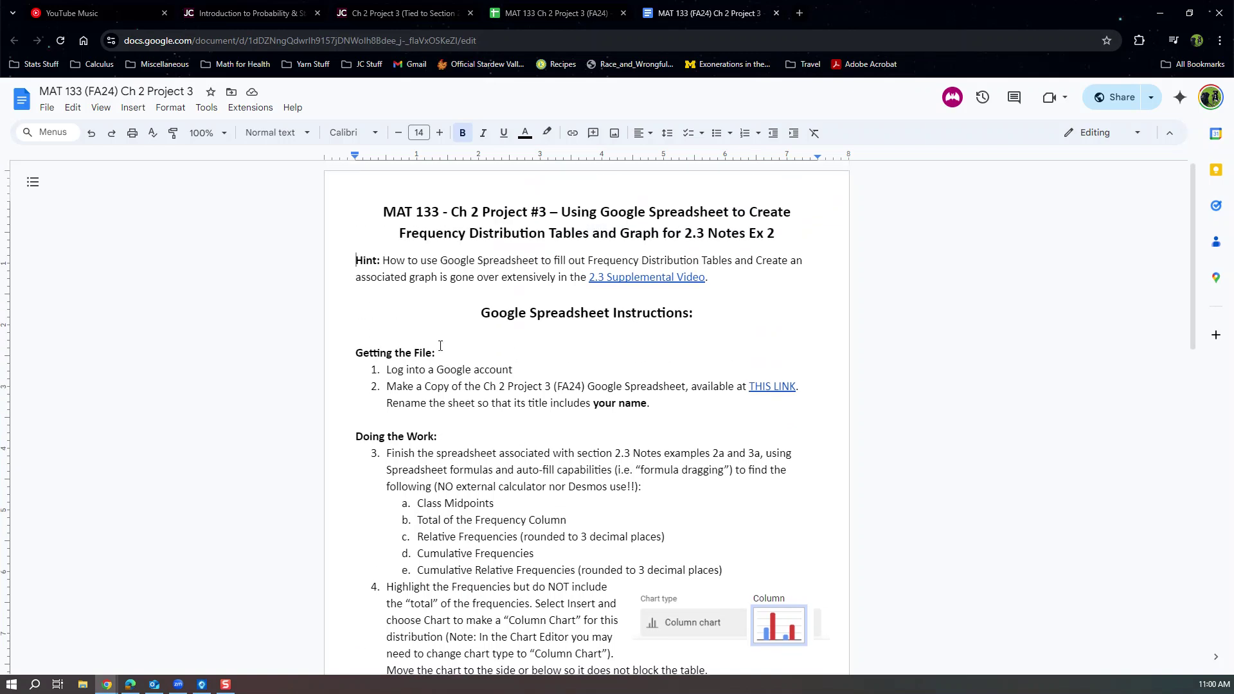
{"action": "left_click_drag", "start_coordinate": [435, 370], "coordinate": [523, 373]}
{"action": "left_click_drag", "start_coordinate": [416, 386], "coordinate": [640, 407]}
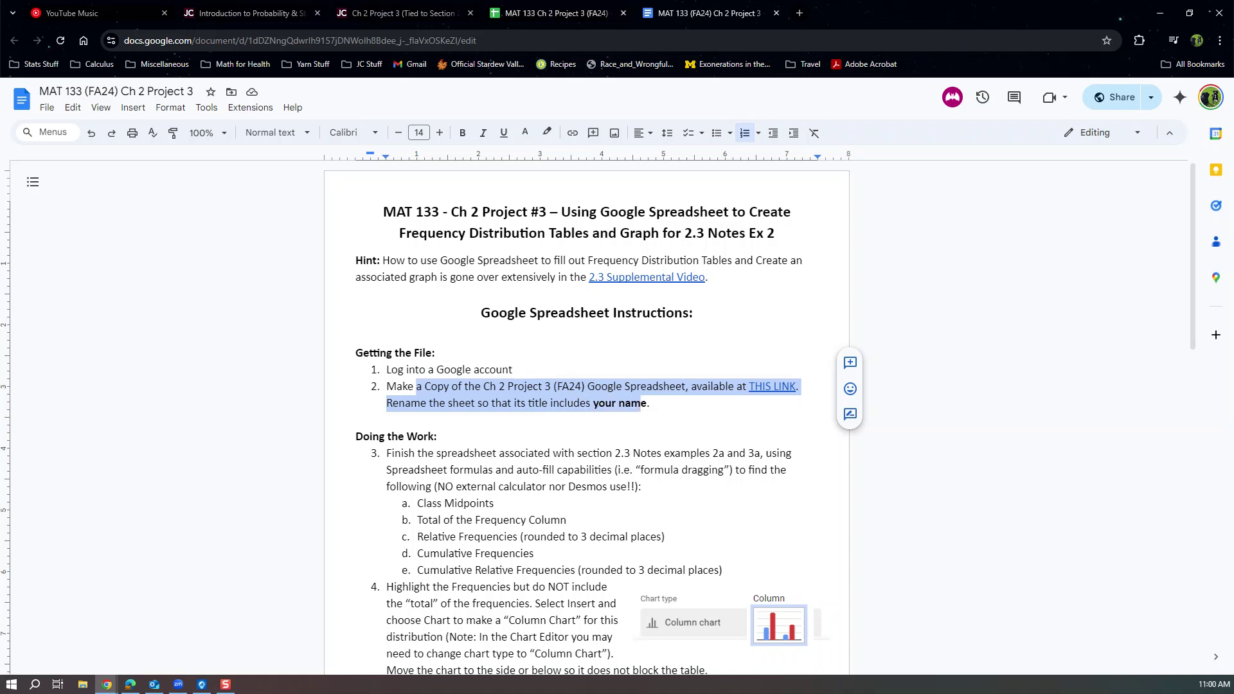
Back in the spreadsheet, choose File > Make a copy to bring up the Copy document dialog.
{"action": "left_click", "coordinate": [549, 13]}
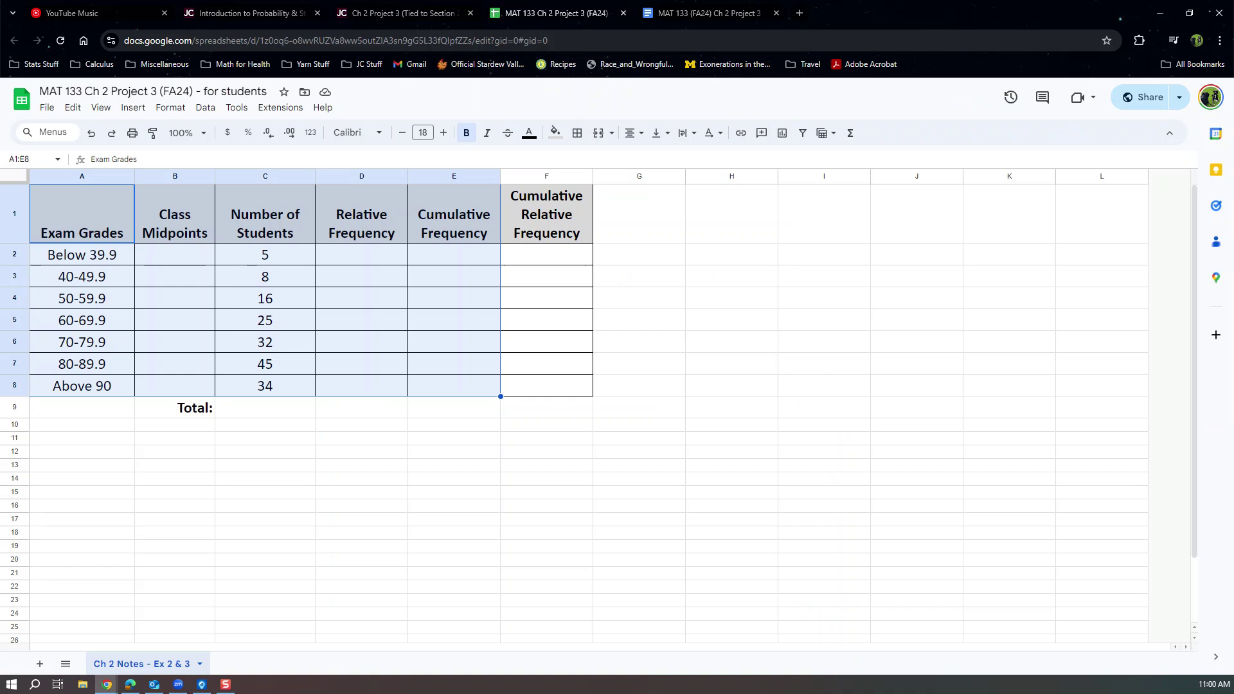
{"action": "left_click", "coordinate": [556, 191]}
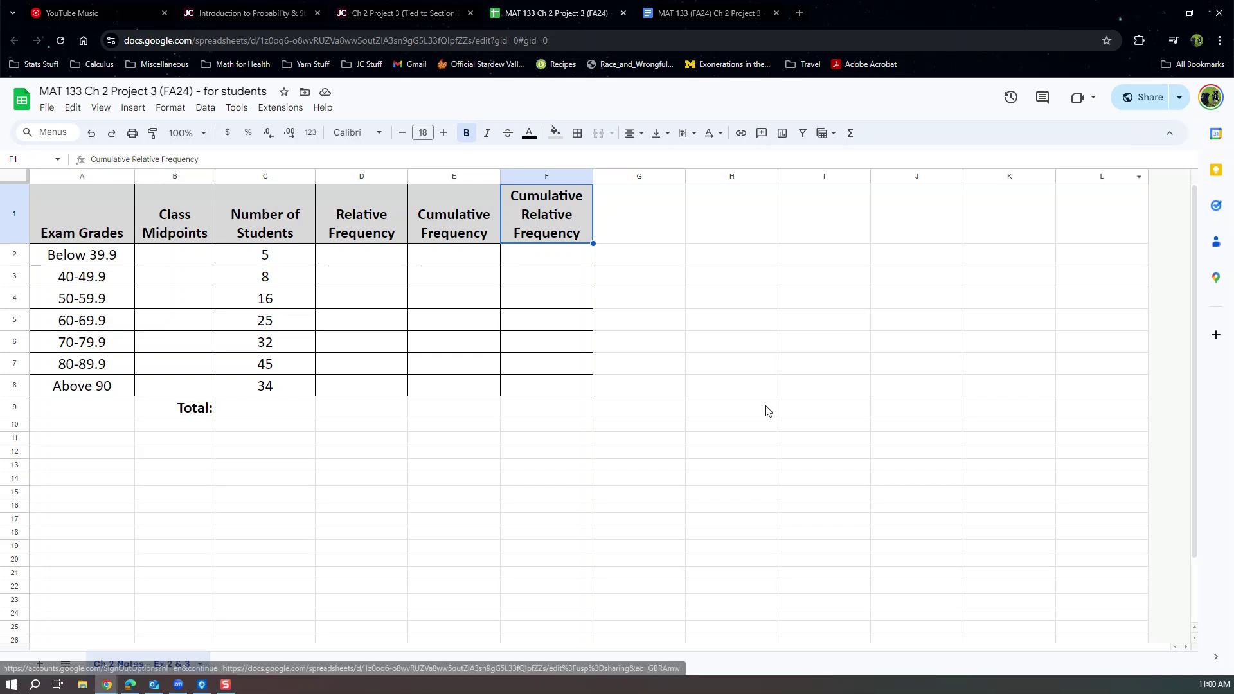
{"action": "left_click", "coordinate": [47, 111]}
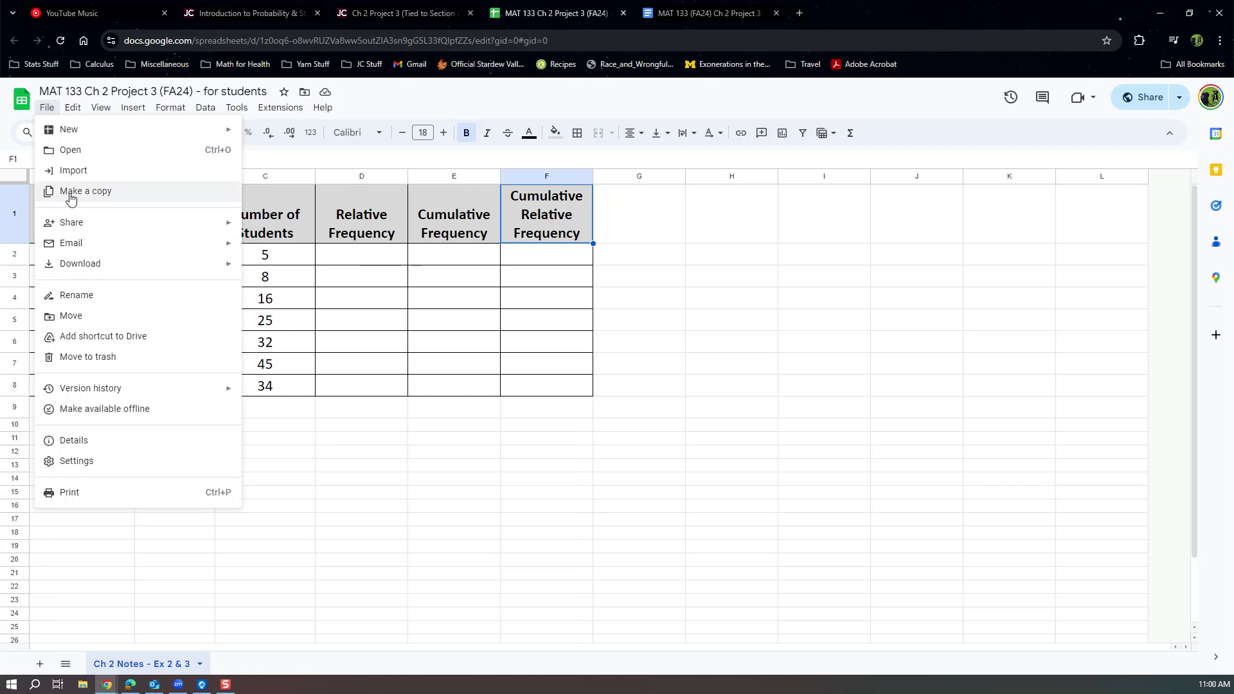
{"action": "mouse_move", "coordinate": [82, 266]}
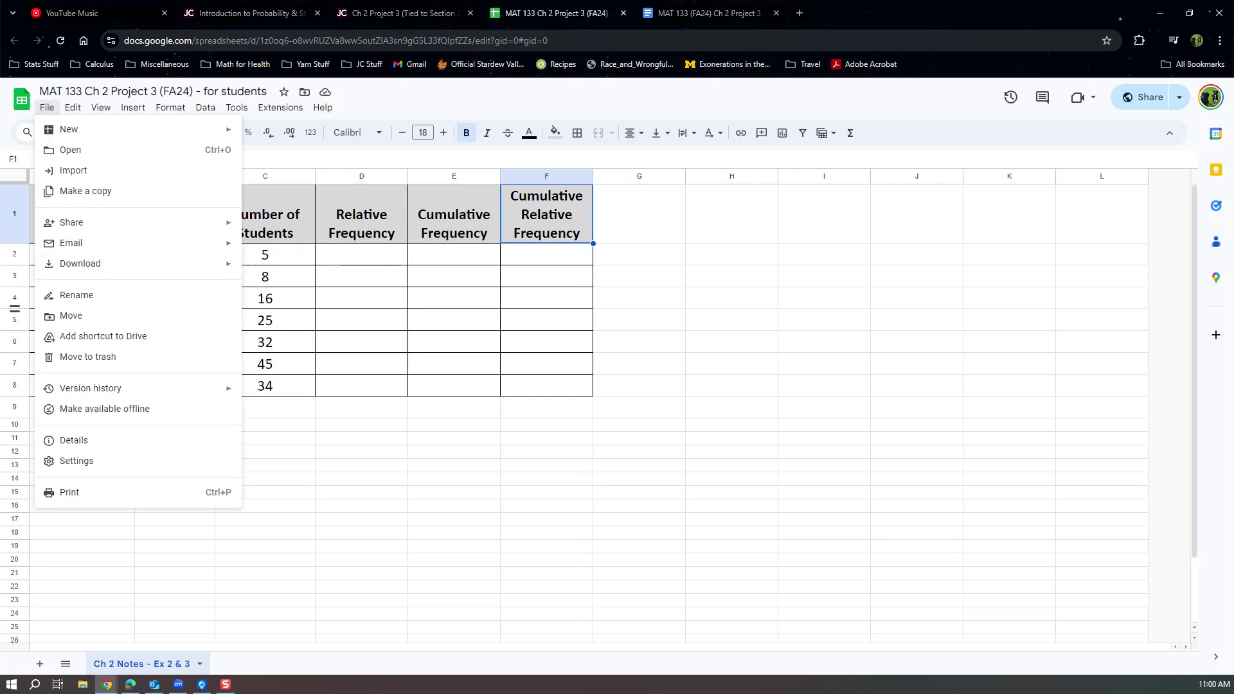
{"action": "key", "text": "Escape"}
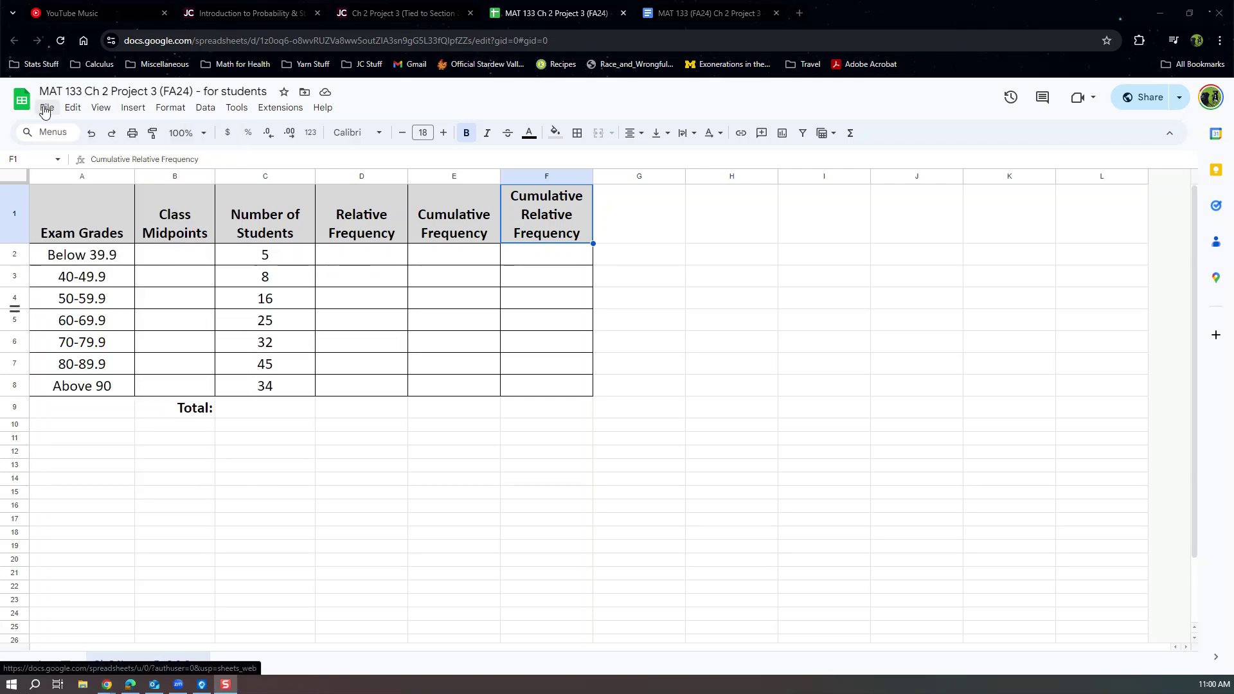
{"action": "left_click", "coordinate": [44, 110]}
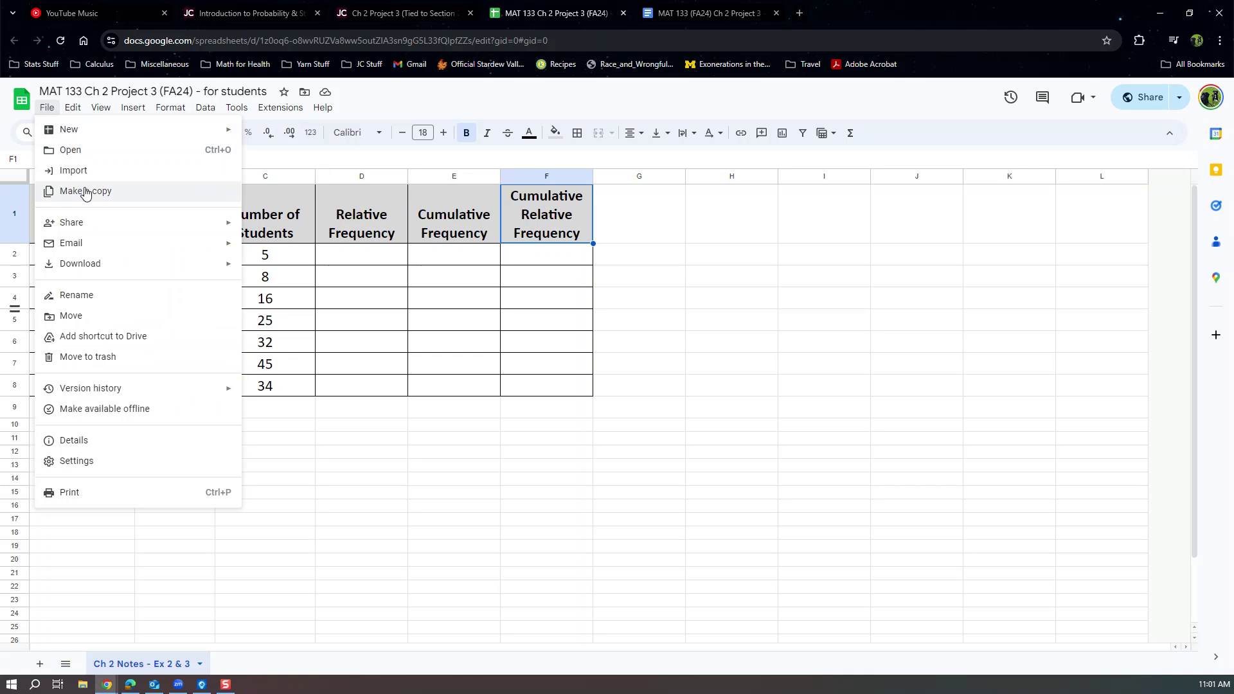
{"action": "left_click", "coordinate": [87, 192]}
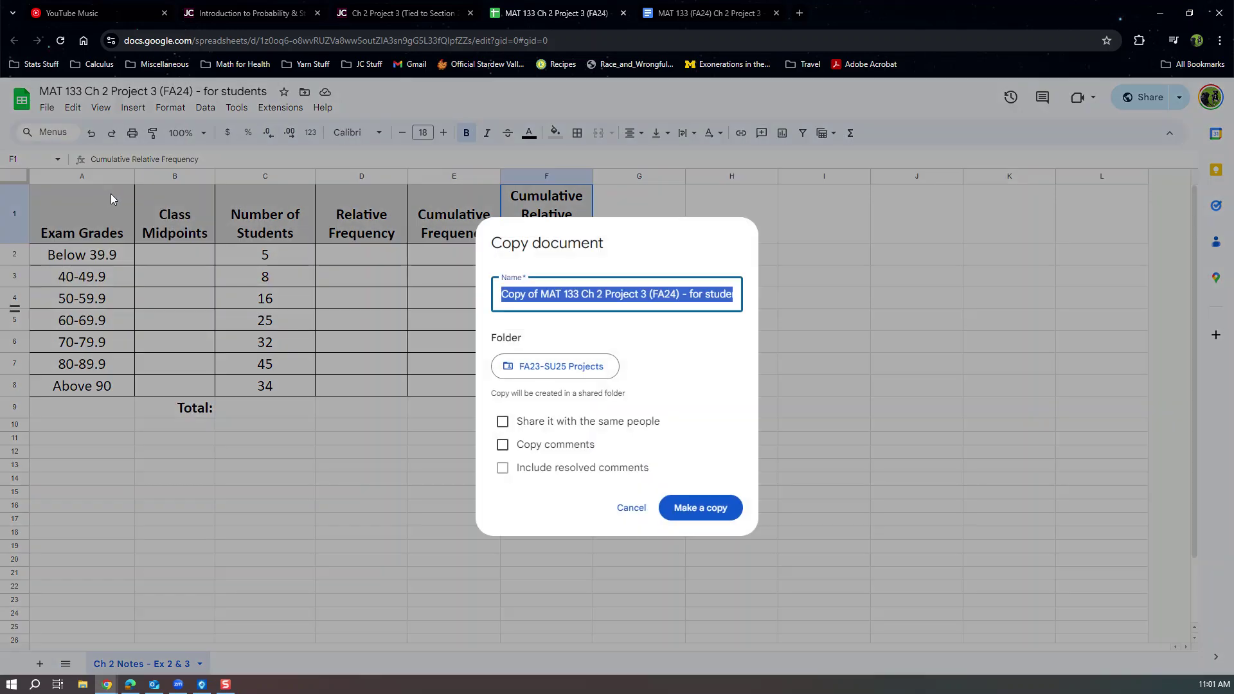
Replace 'for students' at the end of the copy's name with 'Last Name'.
{"action": "left_click", "coordinate": [536, 294]}
{"action": "mouse_move", "coordinate": [536, 294]}
{"action": "left_mouse_down"}
{"action": "mouse_move", "coordinate": [487, 301]}
{"action": "mouse_move", "coordinate": [535, 294]}
{"action": "left_mouse_up"}
{"action": "left_click_drag", "start_coordinate": [688, 294], "coordinate": [770, 296]}
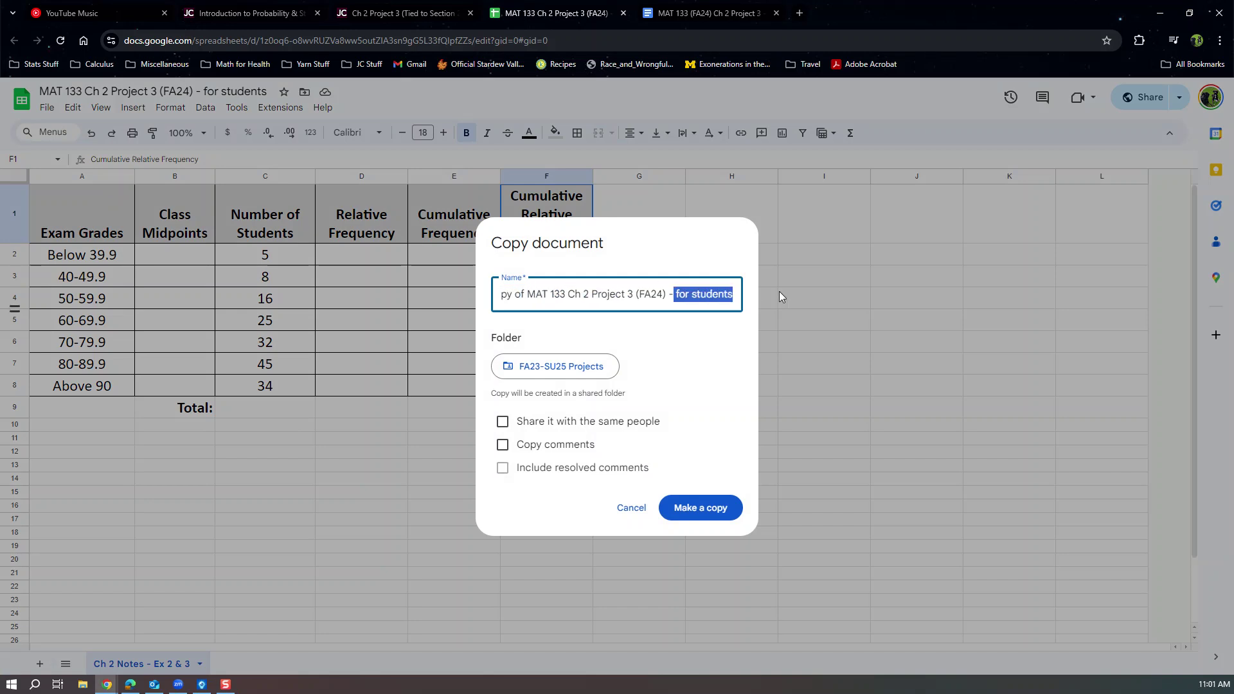
{"action": "key", "text": "BackSpace"}
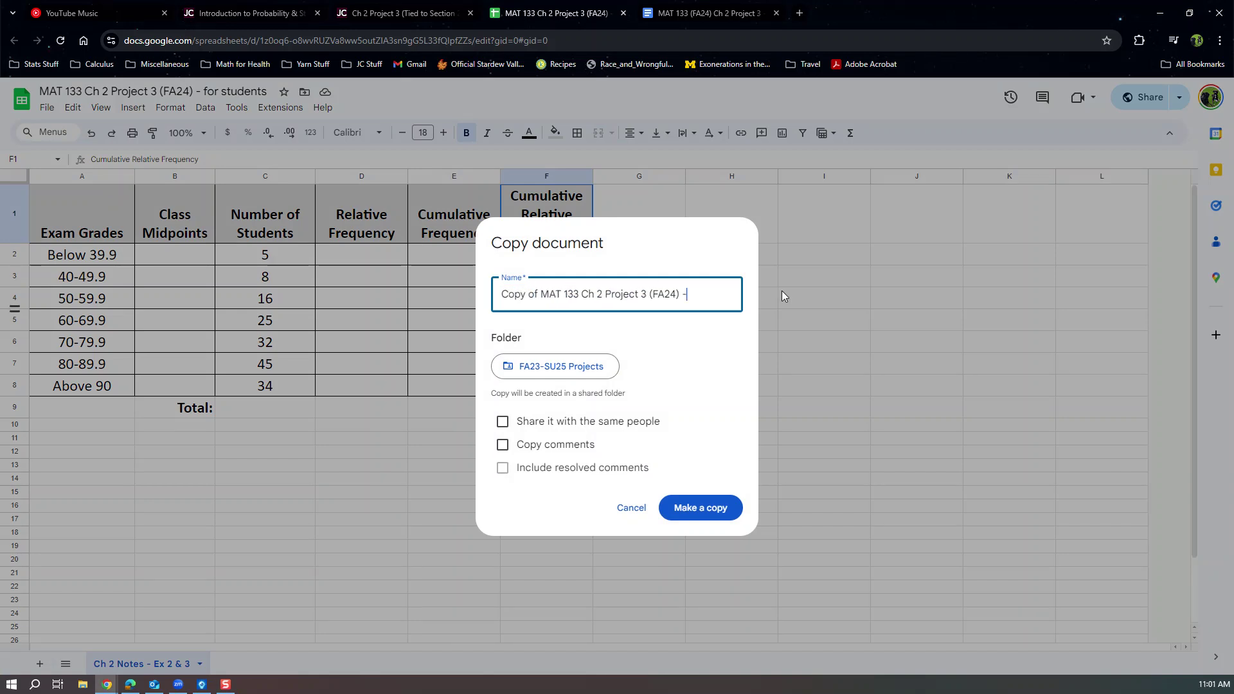
{"action": "type", "text": "Last Name"}
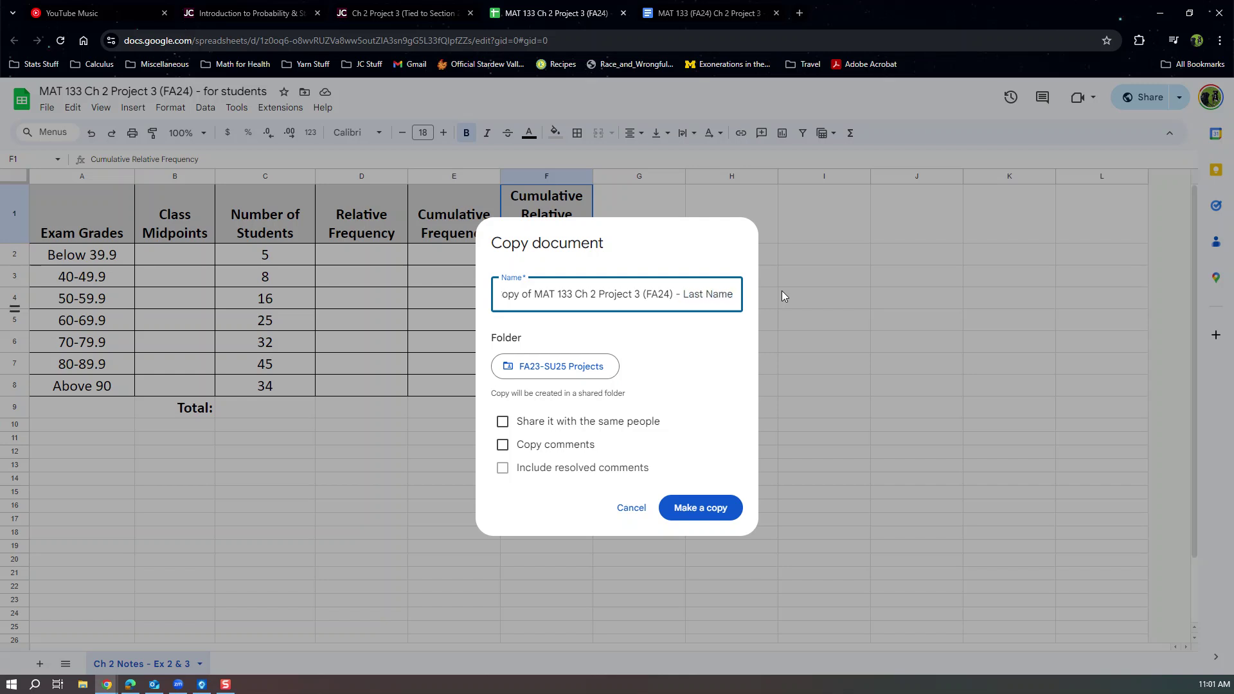
{"action": "left_click_drag", "start_coordinate": [685, 296], "coordinate": [828, 295]}
{"action": "type", "text": "Tuckey"}
{"action": "key", "text": "BackSpace"}
{"action": "key", "text": "BackSpace"}
{"action": "key", "text": "BackSpace"}
{"action": "key", "text": "BackSpace"}
{"action": "key", "text": "BackSpace"}
{"action": "key", "text": "BackSpace"}
{"action": "type", "text": "S"}
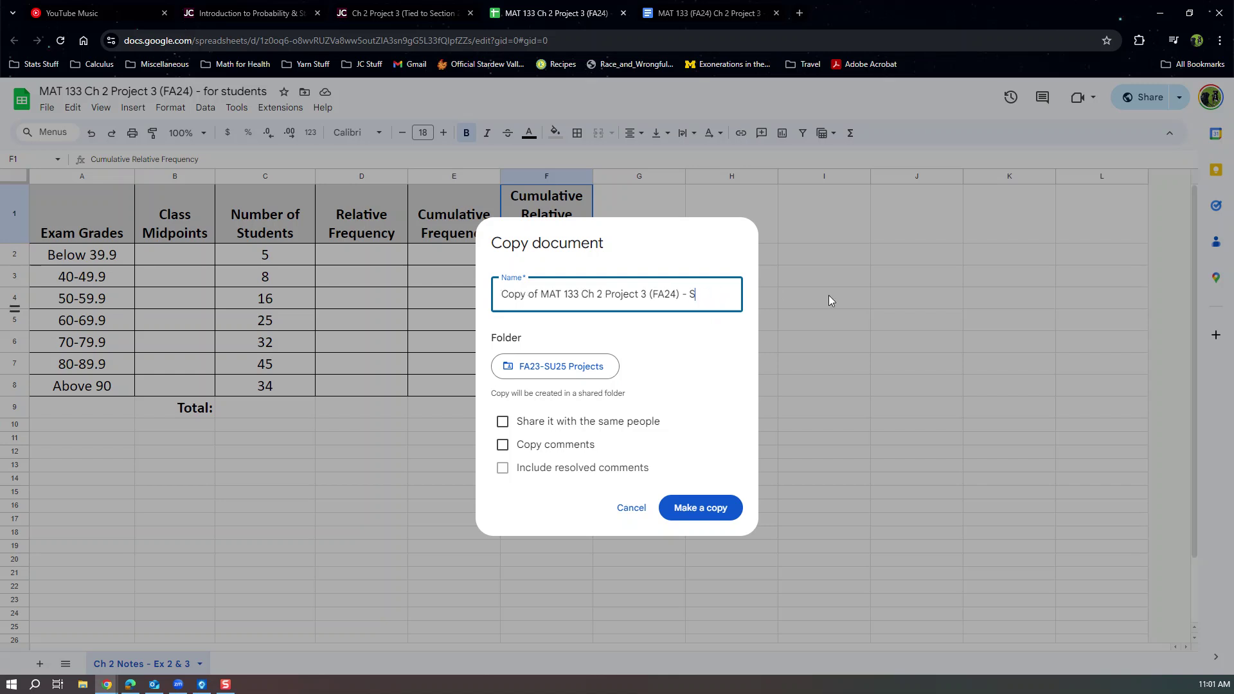
{"action": "type", "text": "hepherd"}
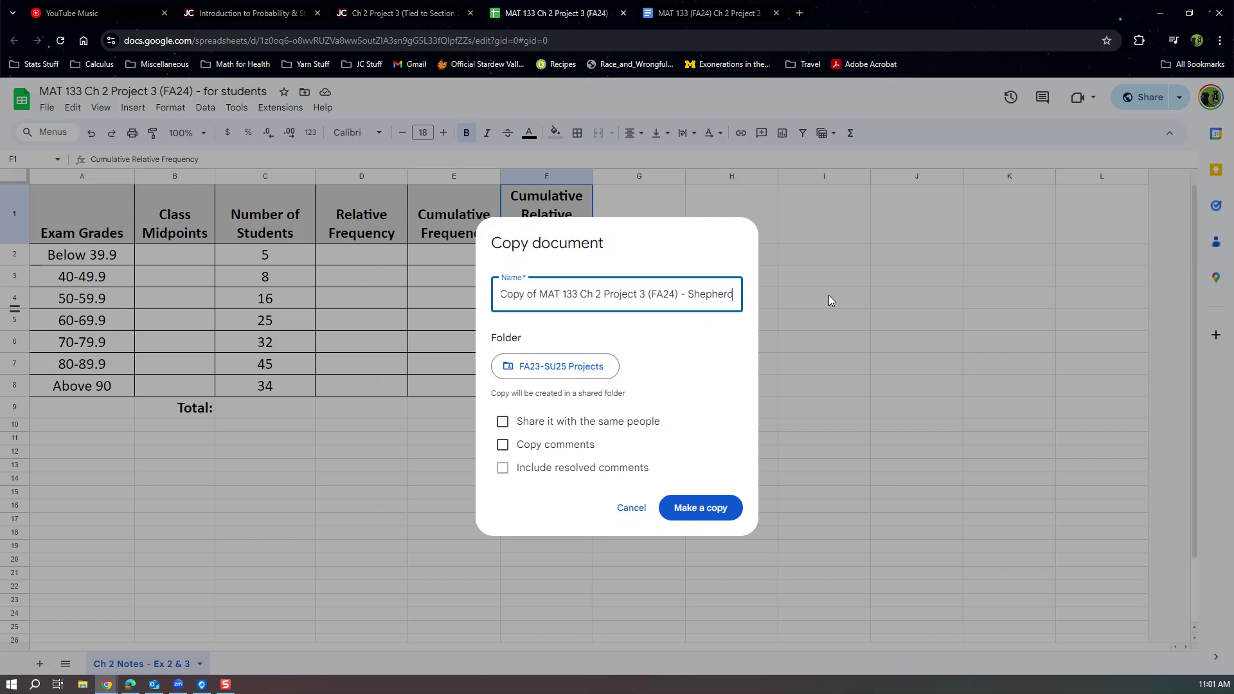
{"action": "key", "text": "BackSpace"}
{"action": "key", "text": "BackSpace"}
{"action": "key", "text": "BackSpace"}
{"action": "key", "text": "BackSpace"}
{"action": "key", "text": "BackSpace"}
{"action": "key", "text": "BackSpace"}
{"action": "key", "text": "BackSpace"}
{"action": "key", "text": "BackSpace"}
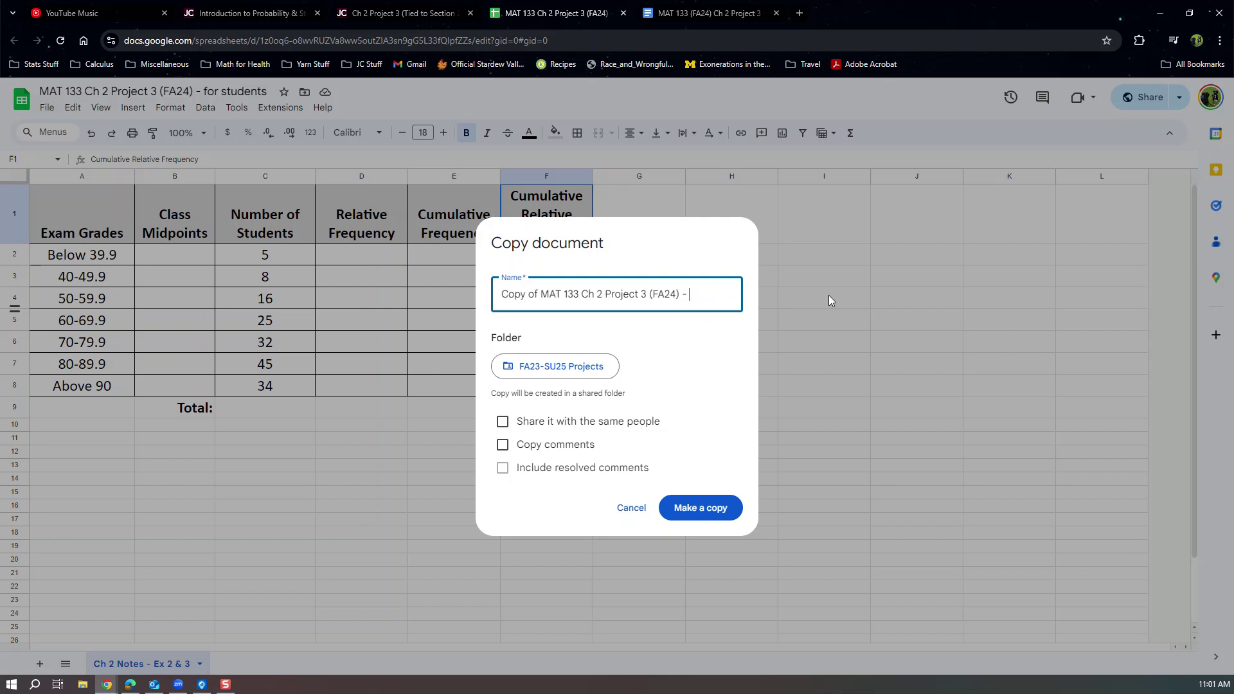
{"action": "type", "text": "Last Name"}
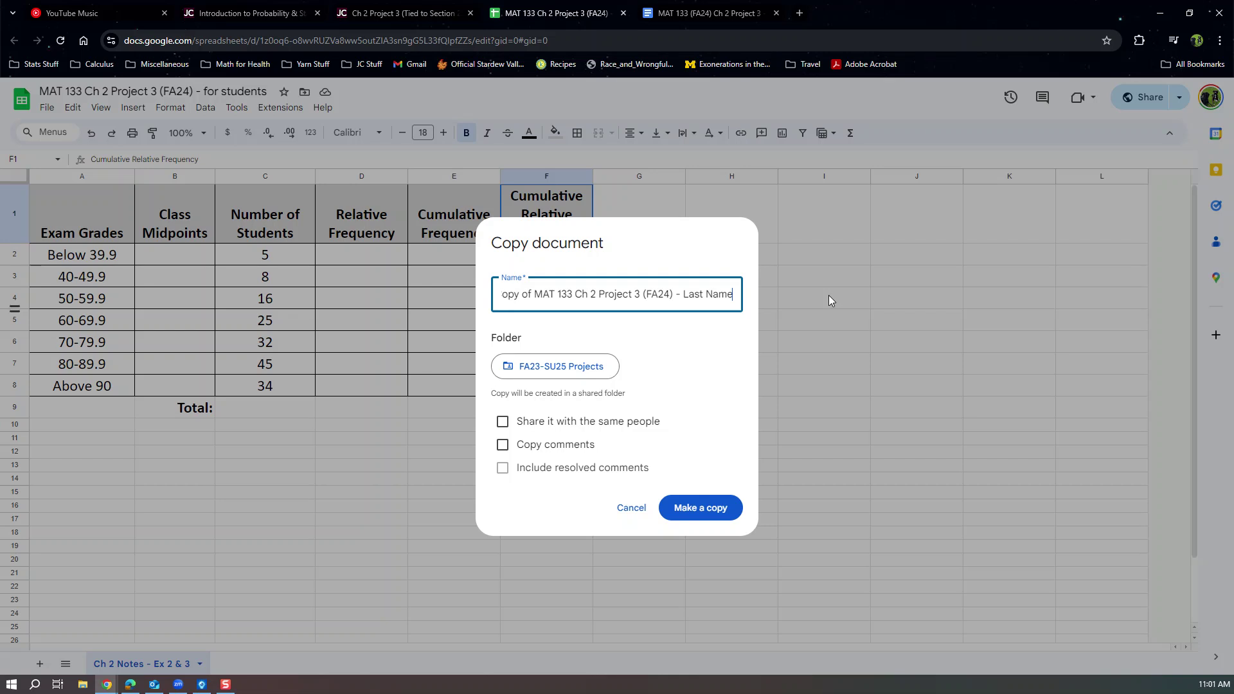
Create the renamed copy and close the original project sheet's tab.
{"action": "left_click", "coordinate": [699, 509]}
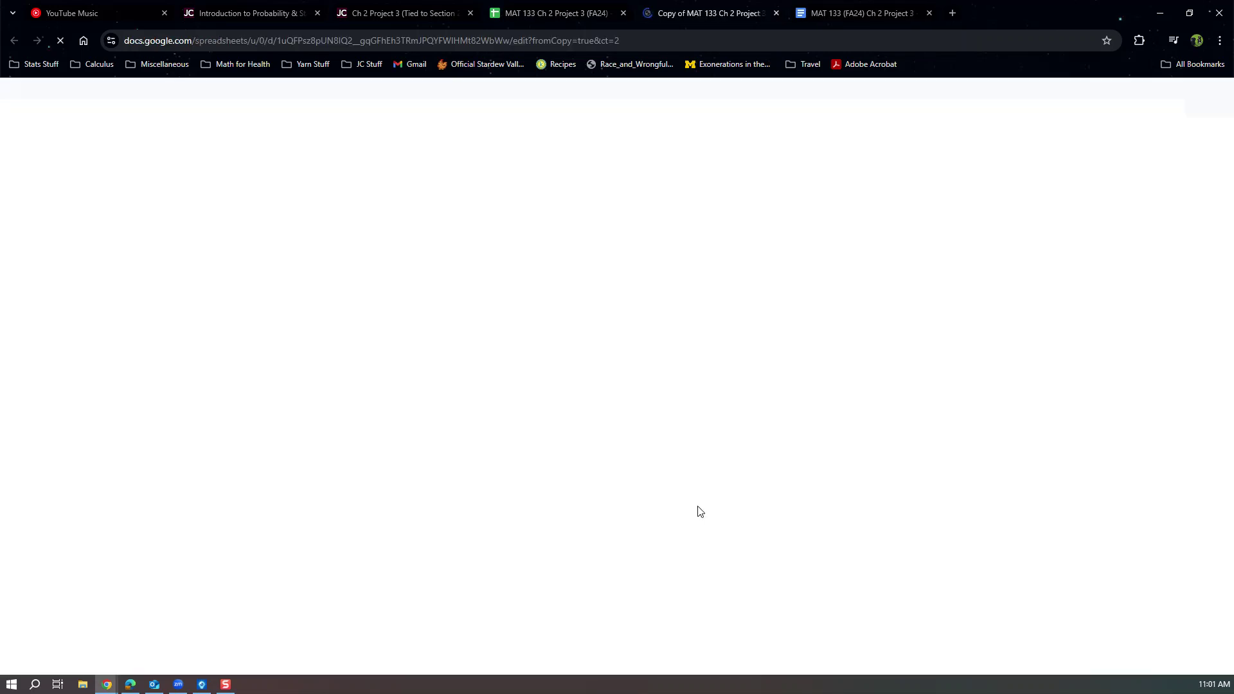
{"action": "left_click_drag", "start_coordinate": [92, 257], "coordinate": [81, 389]}
{"action": "left_click_drag", "start_coordinate": [290, 260], "coordinate": [283, 388]}
{"action": "left_click", "coordinate": [593, 14]}
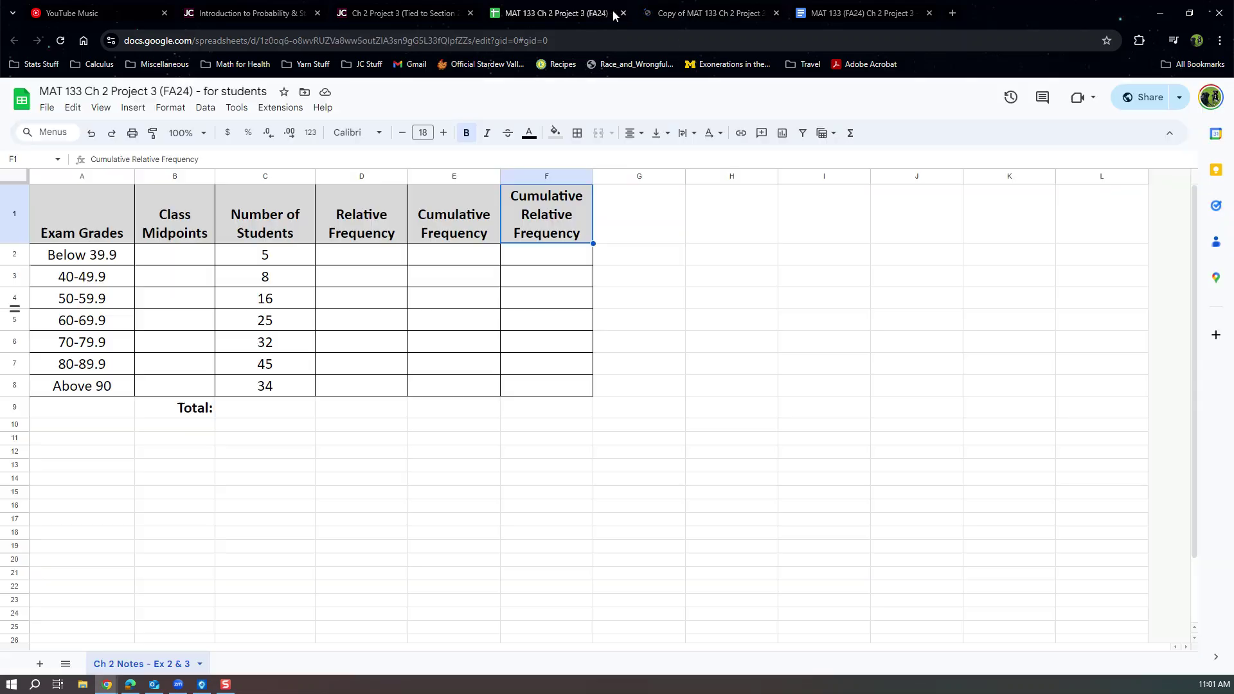
{"action": "left_click", "coordinate": [623, 13]}
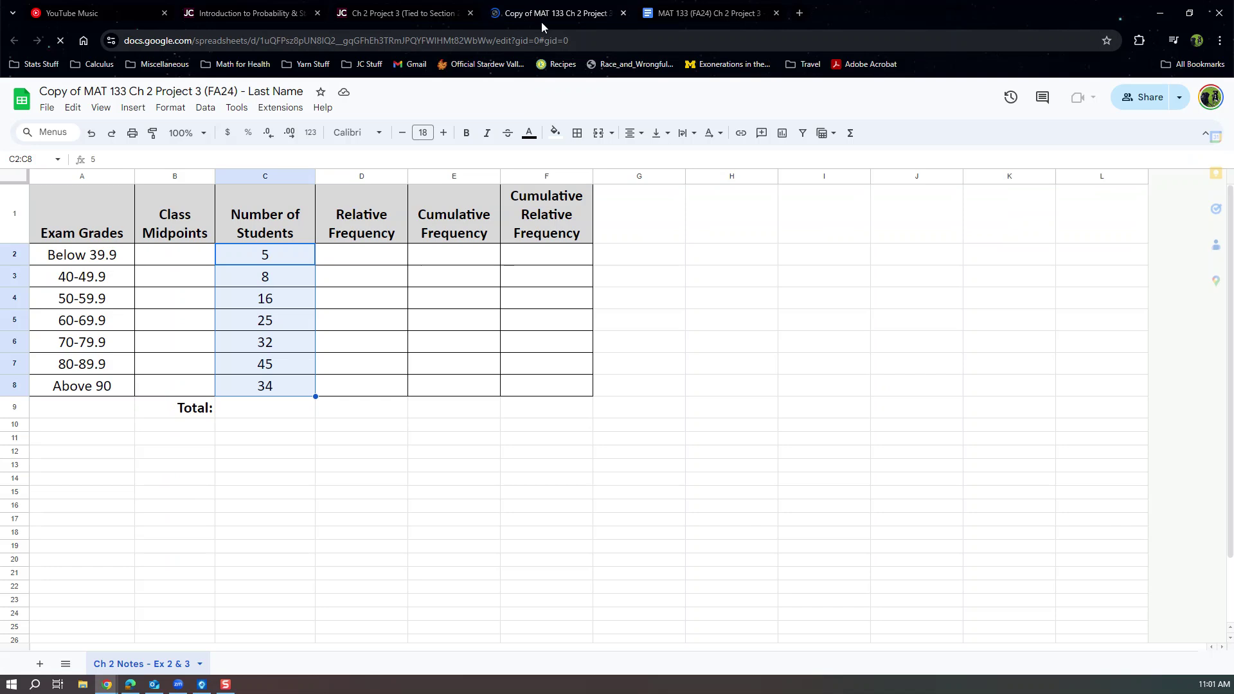
Enter =(40+50)/2 in B3 as the 40-49.9 class midpoint, giving 45.
{"action": "left_click", "coordinate": [165, 285]}
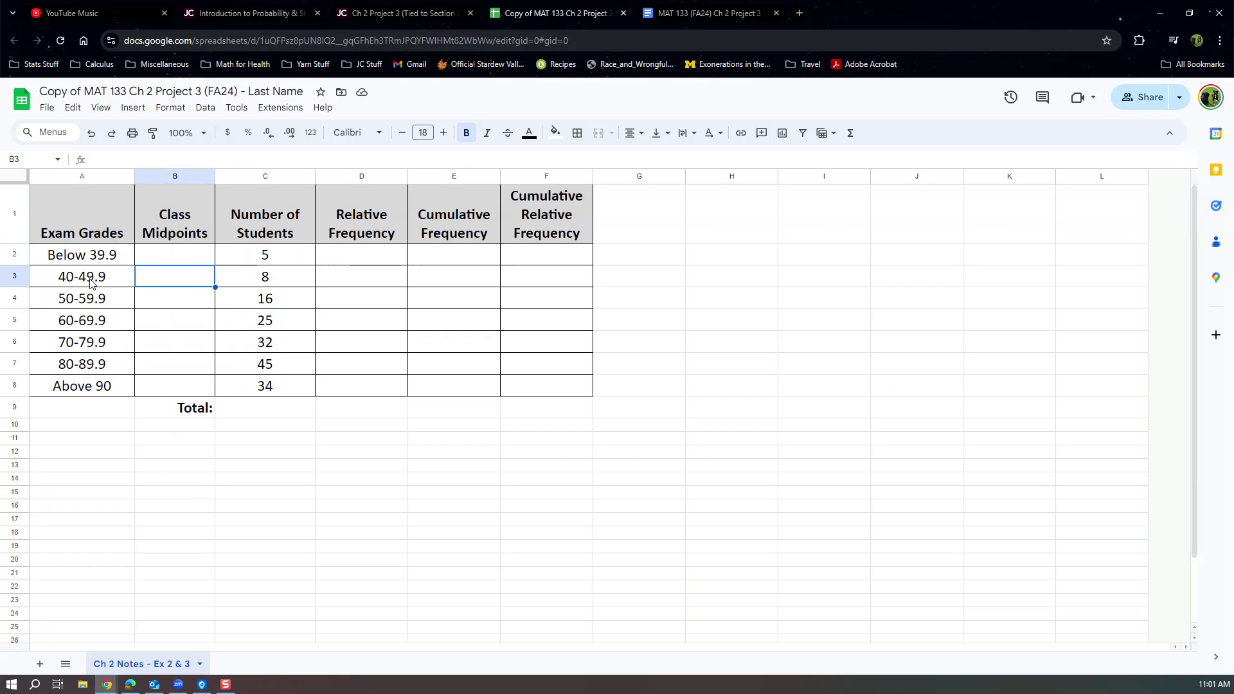
{"action": "left_click_drag", "start_coordinate": [114, 258], "coordinate": [149, 257]}
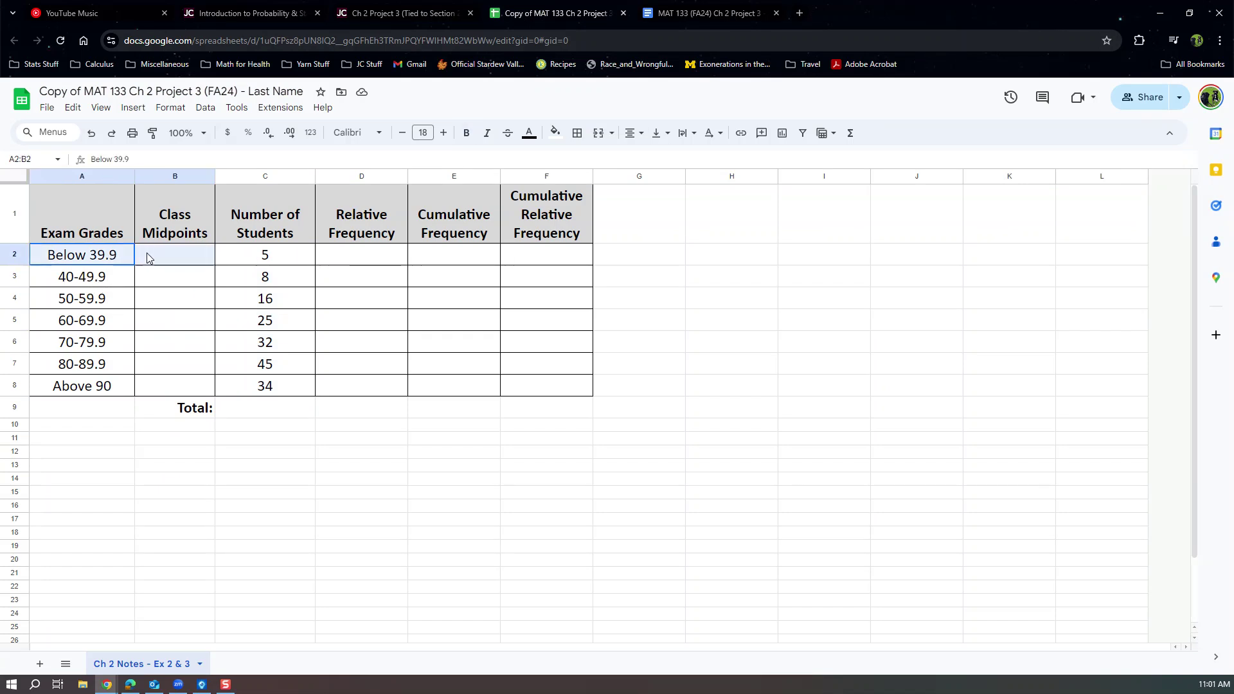
{"action": "left_click", "coordinate": [120, 257]}
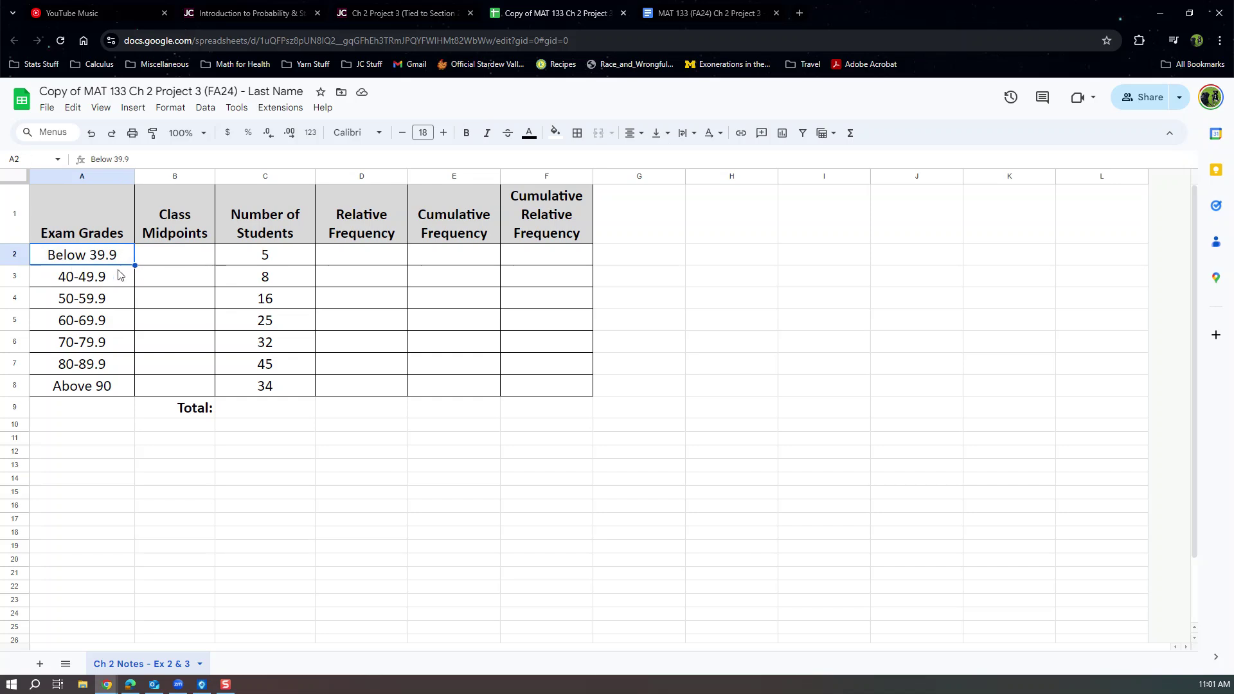
{"action": "left_click_drag", "start_coordinate": [102, 385], "coordinate": [187, 386]}
{"action": "left_click", "coordinate": [153, 293]}
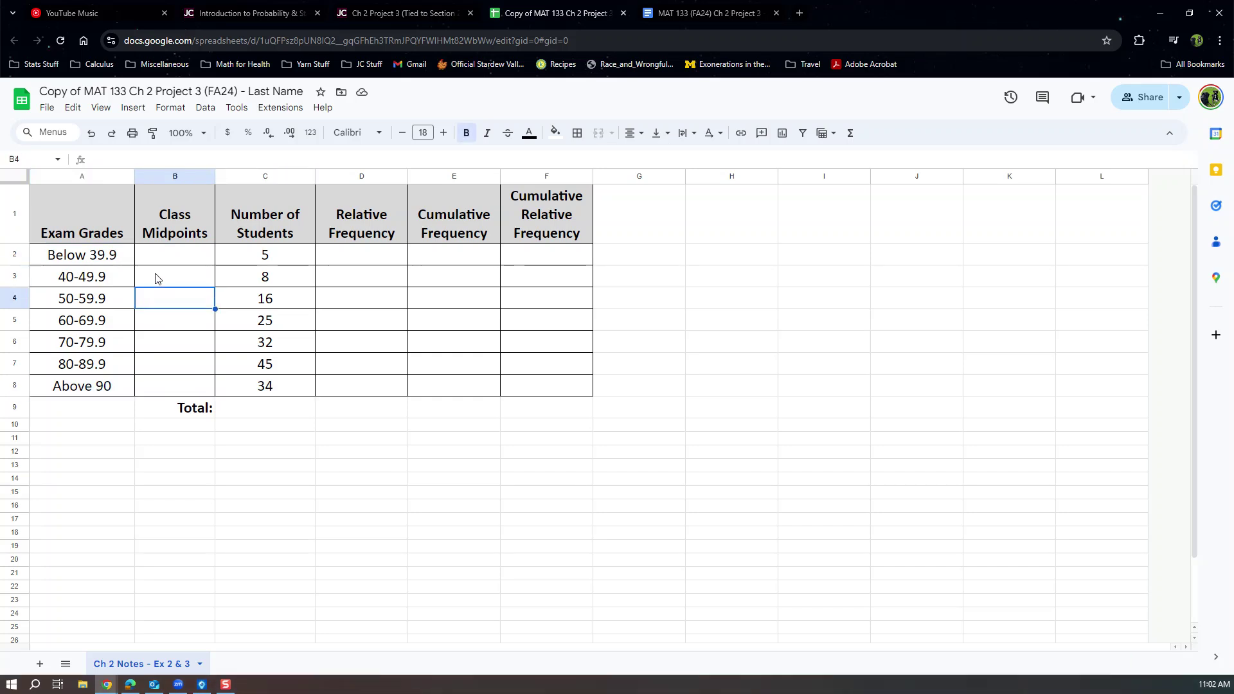
{"action": "left_click", "coordinate": [156, 279]}
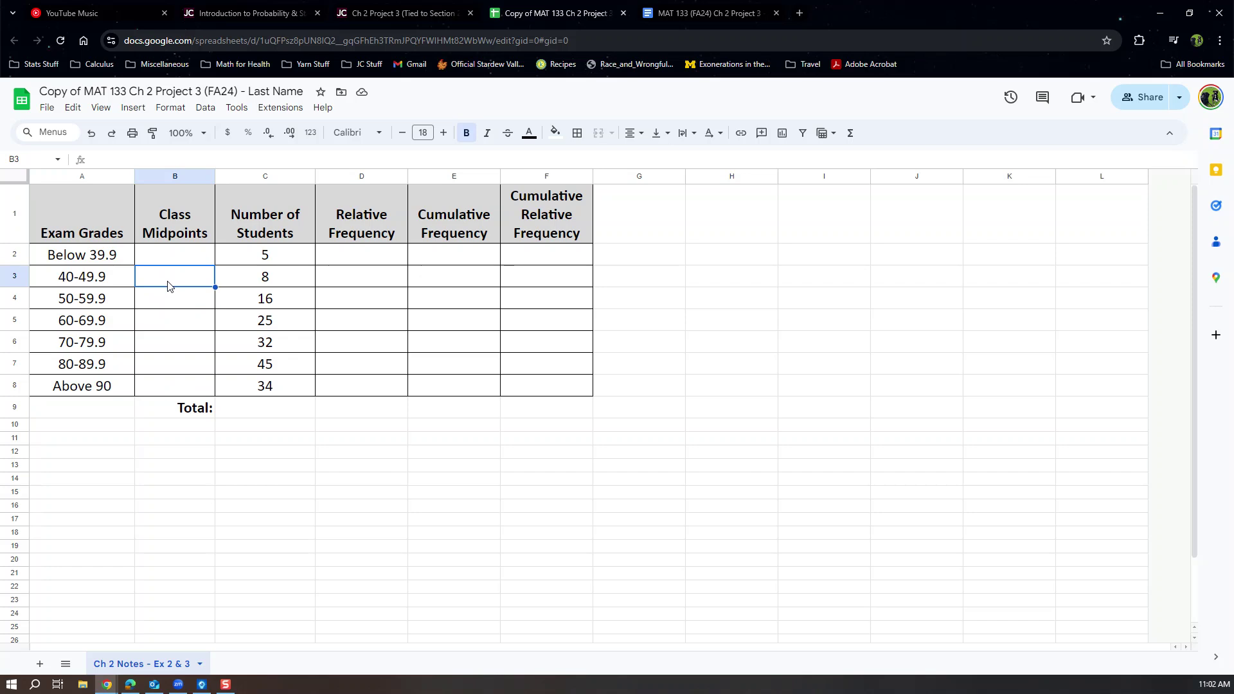
{"action": "type", "text": "="}
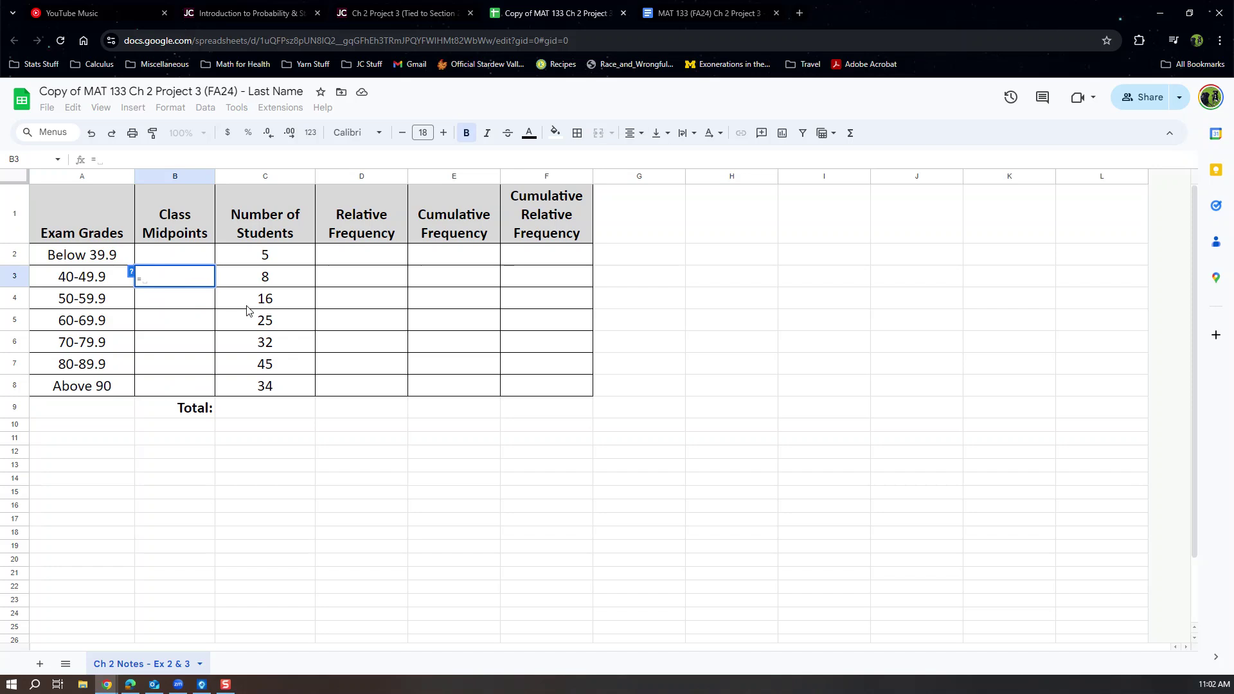
{"action": "type", "text": "(40"}
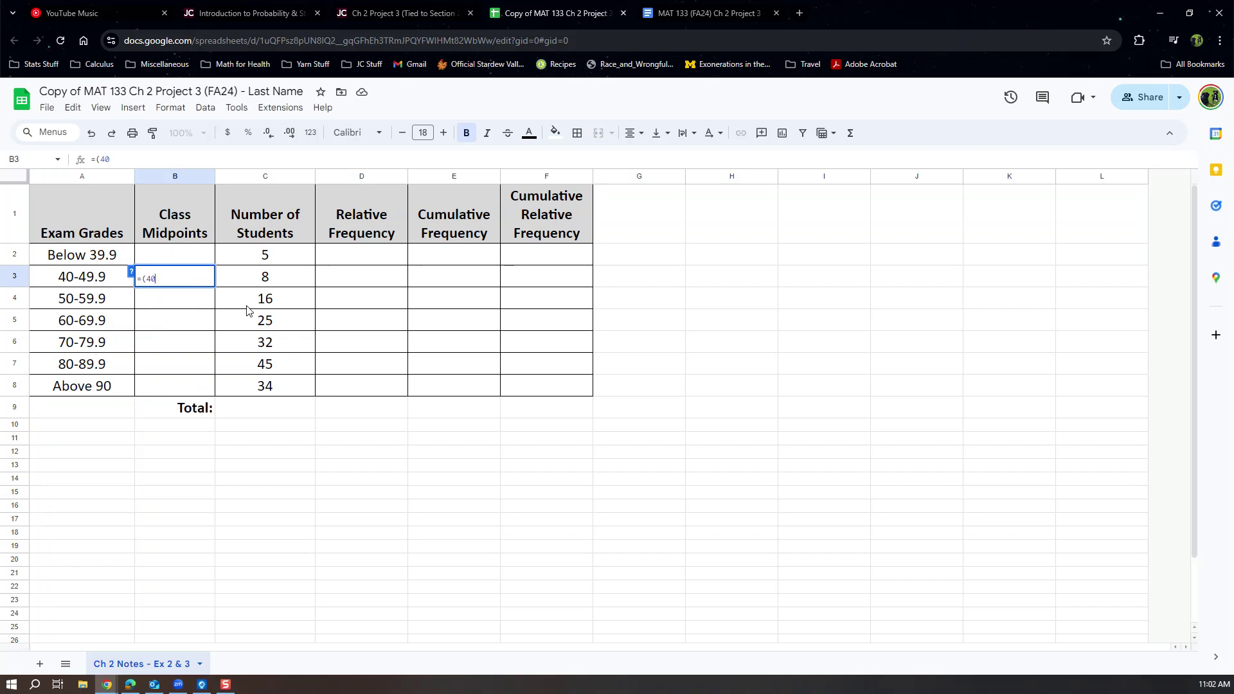
{"action": "type", "text": "+50)/2"}
{"action": "key", "text": "Return"}
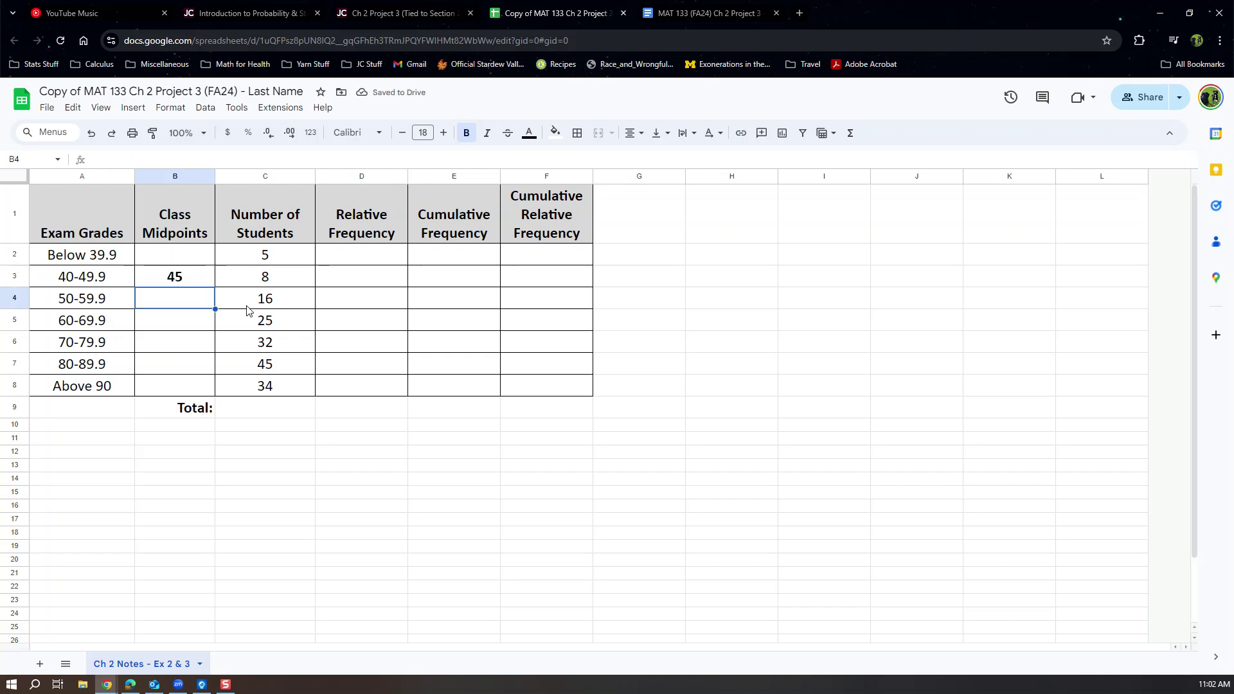
Review the 45 midpoint's formula and leave it unchanged.
{"action": "left_click_drag", "start_coordinate": [120, 283], "coordinate": [197, 283]}
{"action": "left_click", "coordinate": [196, 283]}
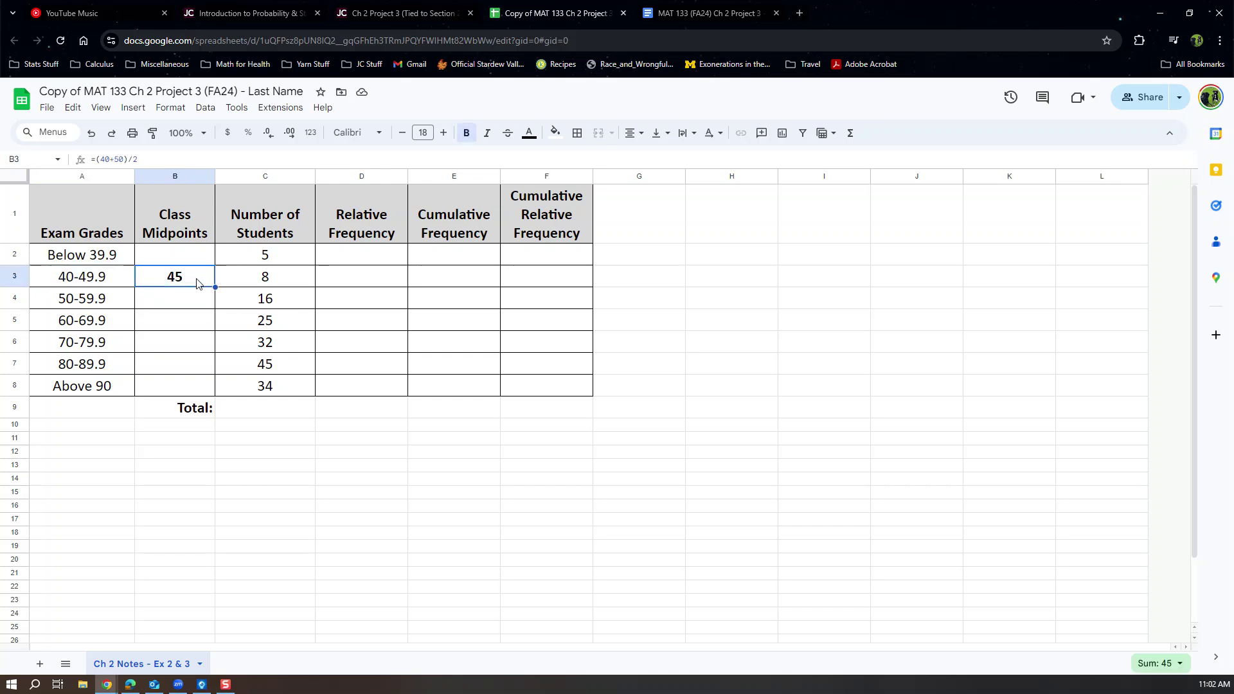
{"action": "left_click_drag", "start_coordinate": [157, 155], "coordinate": [61, 167]}
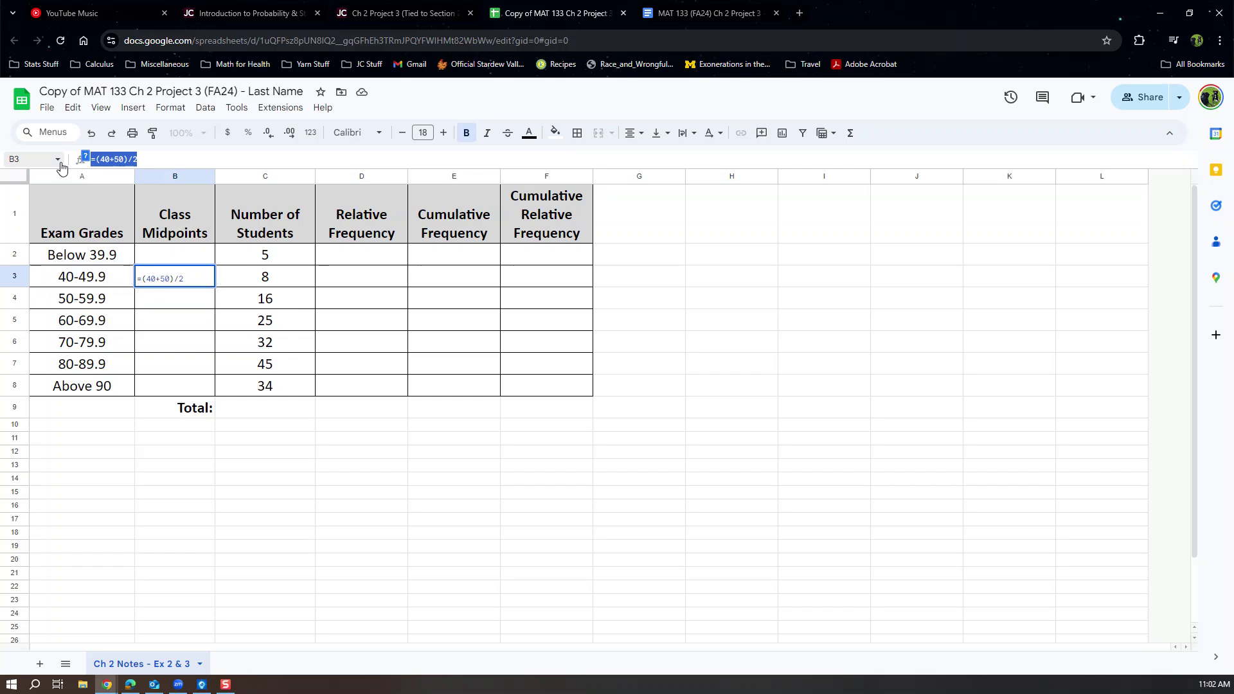
{"action": "key", "text": "Escape"}
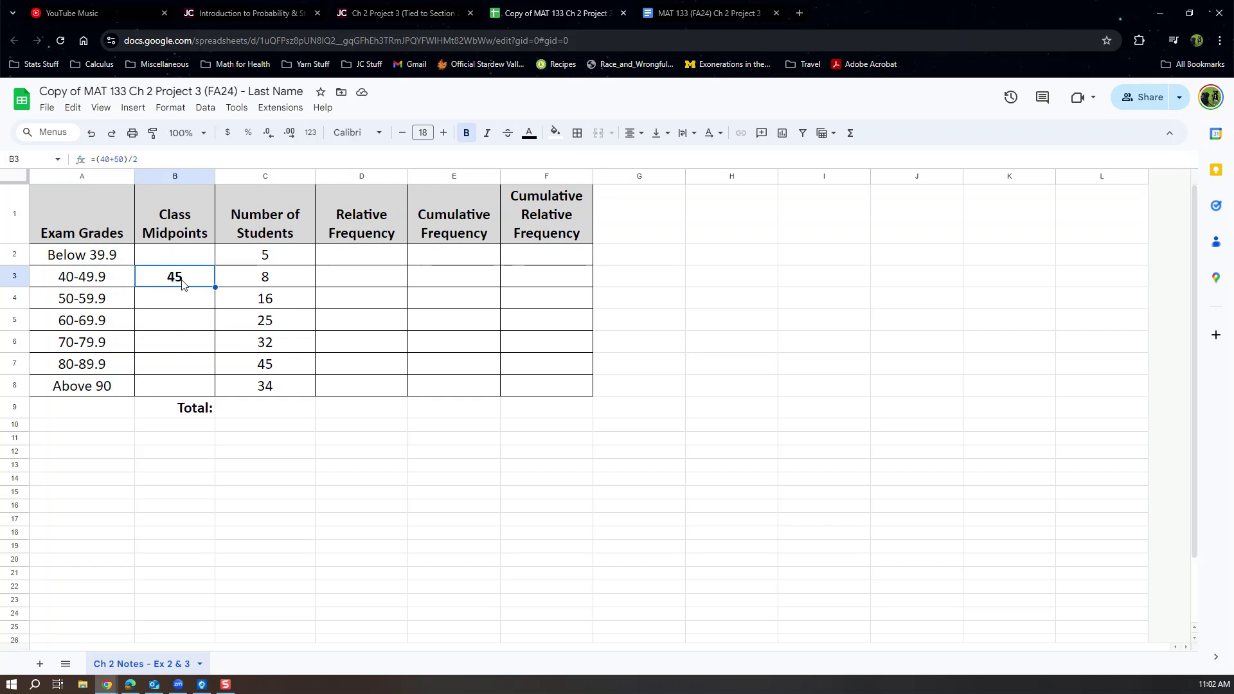
{"action": "left_click_drag", "start_coordinate": [141, 162], "coordinate": [95, 160]}
{"action": "left_click_drag", "start_coordinate": [194, 278], "coordinate": [136, 279]}
{"action": "left_click_drag", "start_coordinate": [140, 159], "coordinate": [97, 161]}
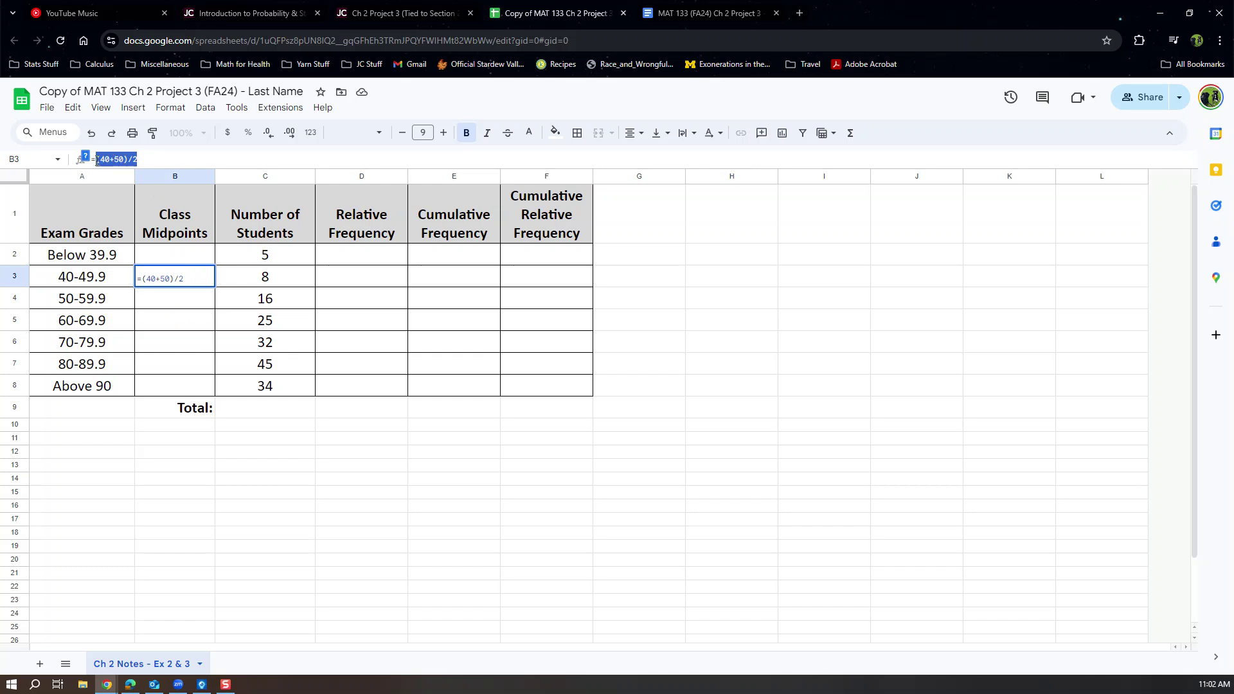
{"action": "key", "text": "Return"}
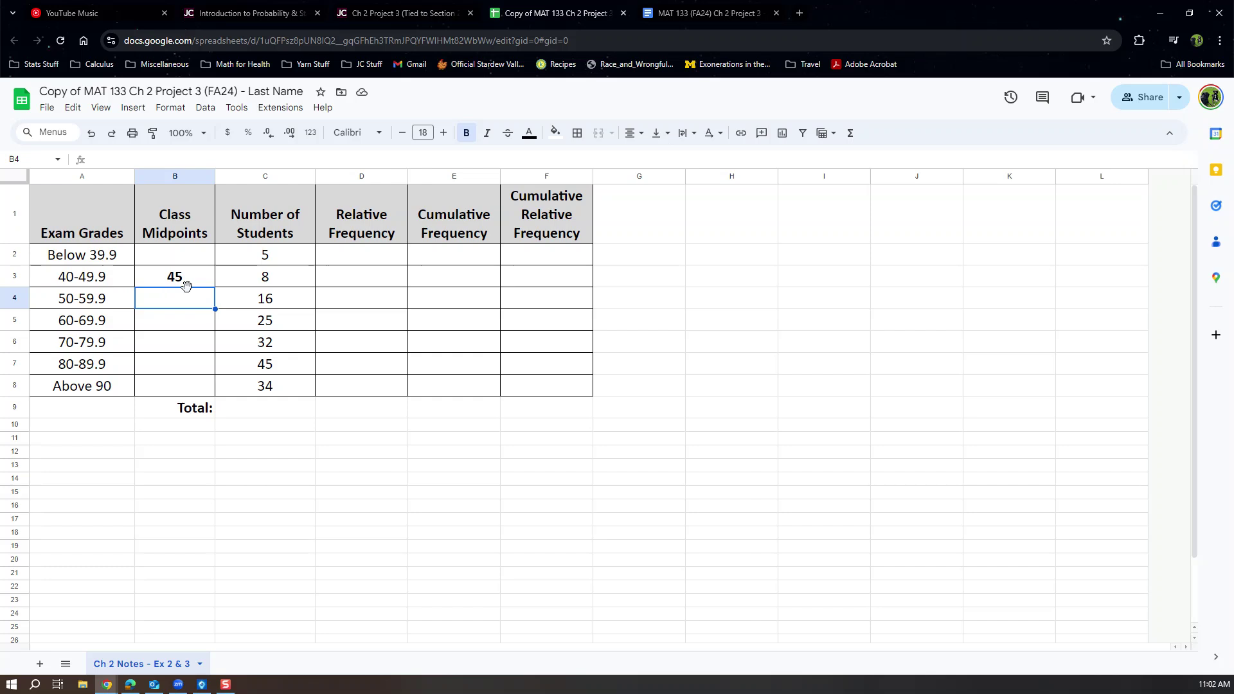
Add a 'Class Width' label in A11 and compare the class lower bounds 40, 50 and 60.
{"action": "left_click", "coordinate": [101, 439]}
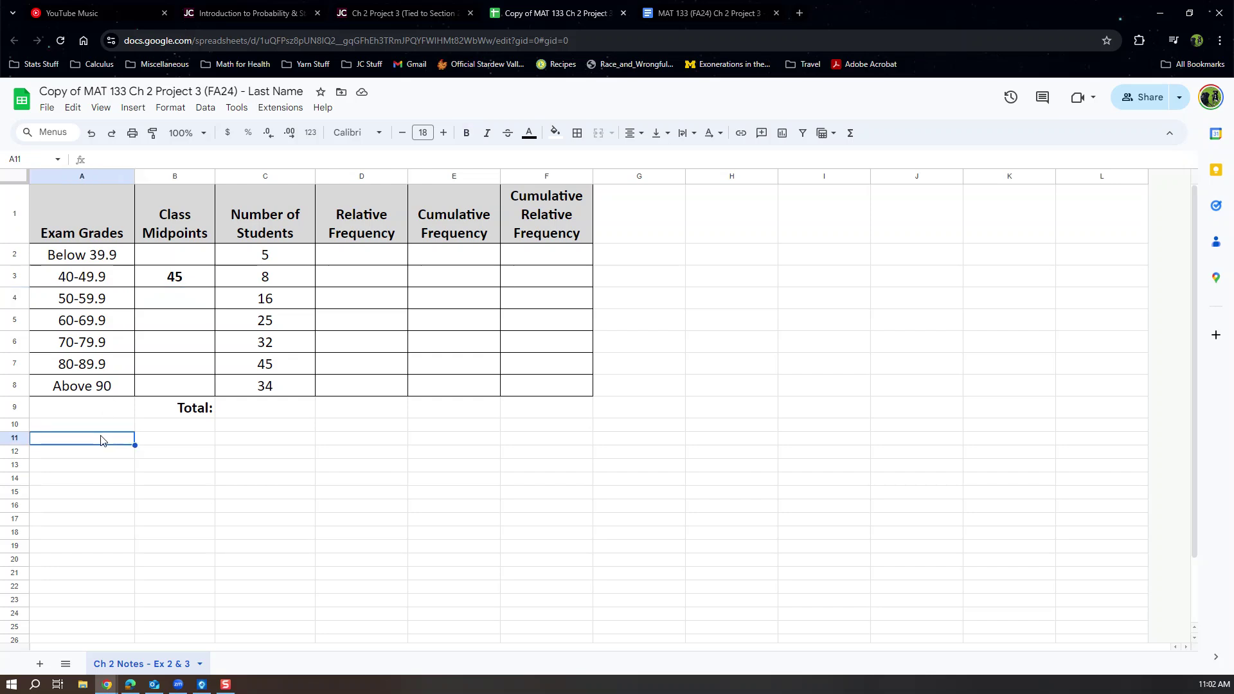
{"action": "type", "text": "Class Width"}
{"action": "key", "text": "Tab"}
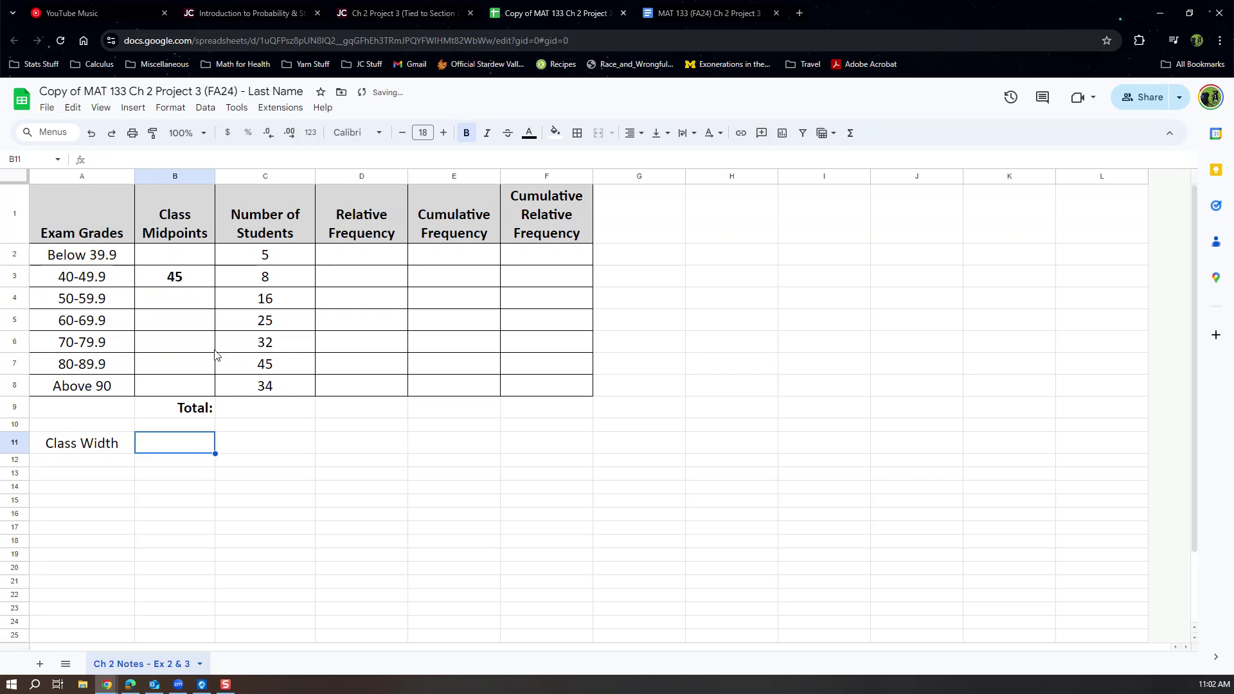
{"action": "left_click", "coordinate": [70, 281]}
{"action": "double_click", "coordinate": [69, 278]}
{"action": "double_click", "coordinate": [59, 277]}
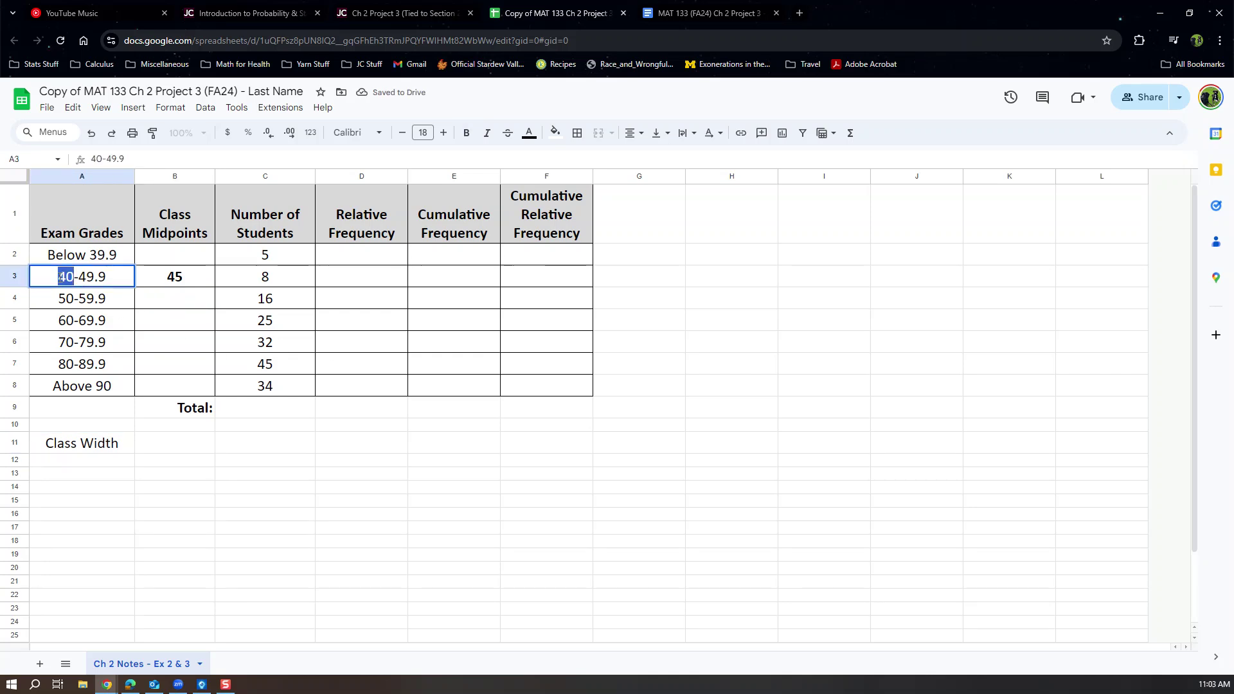
{"action": "left_click", "coordinate": [69, 298]}
{"action": "double_click", "coordinate": [70, 298]}
{"action": "double_click", "coordinate": [72, 297]}
{"action": "left_click", "coordinate": [64, 319]}
{"action": "double_click", "coordinate": [63, 319]}
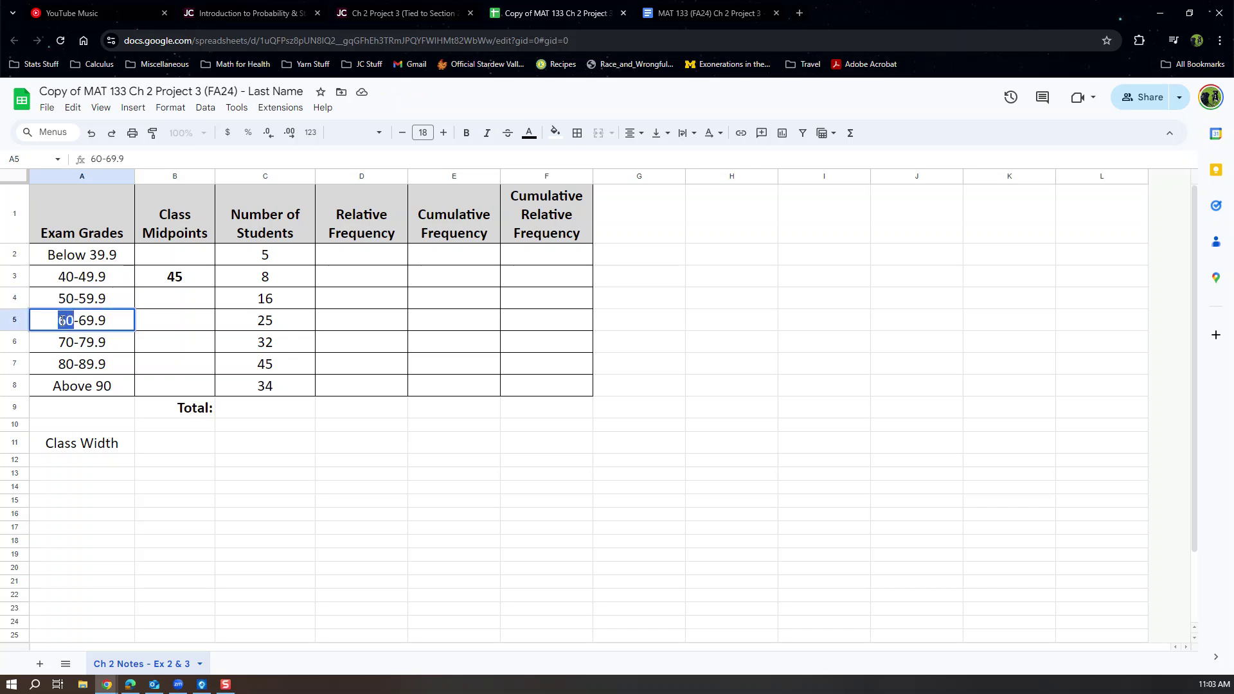
Enter 10 as the class width in B11.
{"action": "left_click", "coordinate": [160, 444]}
{"action": "type", "text": "10"}
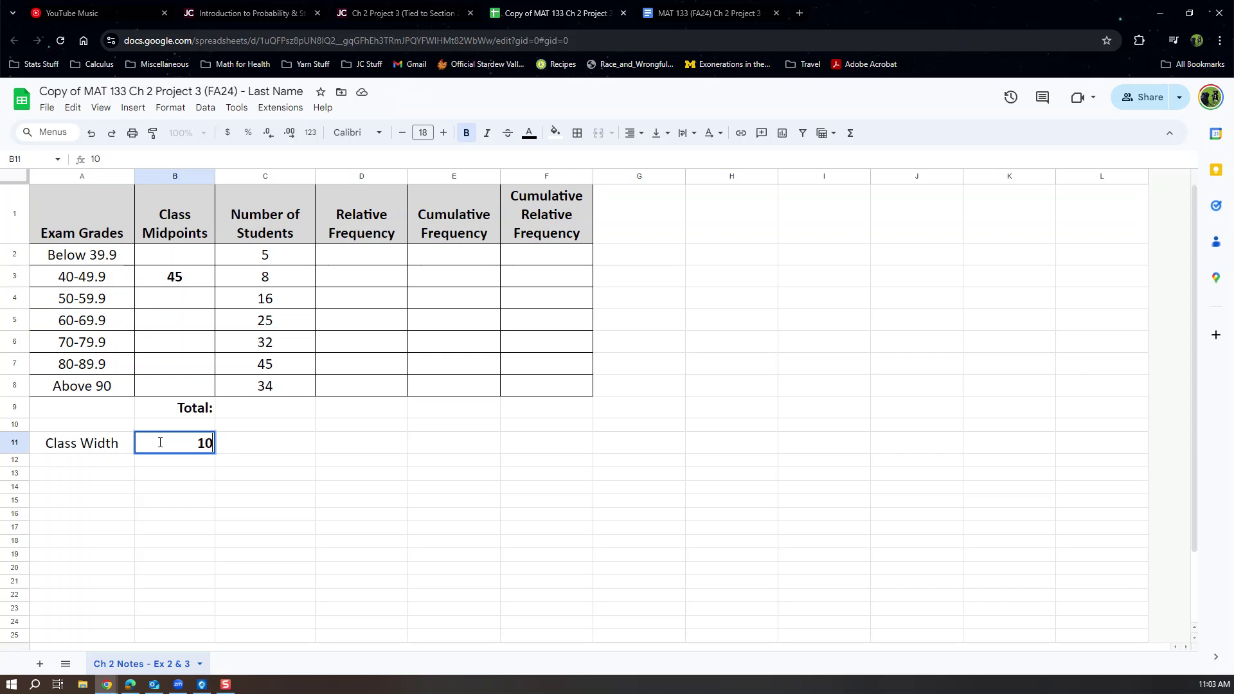
{"action": "key", "text": "Return"}
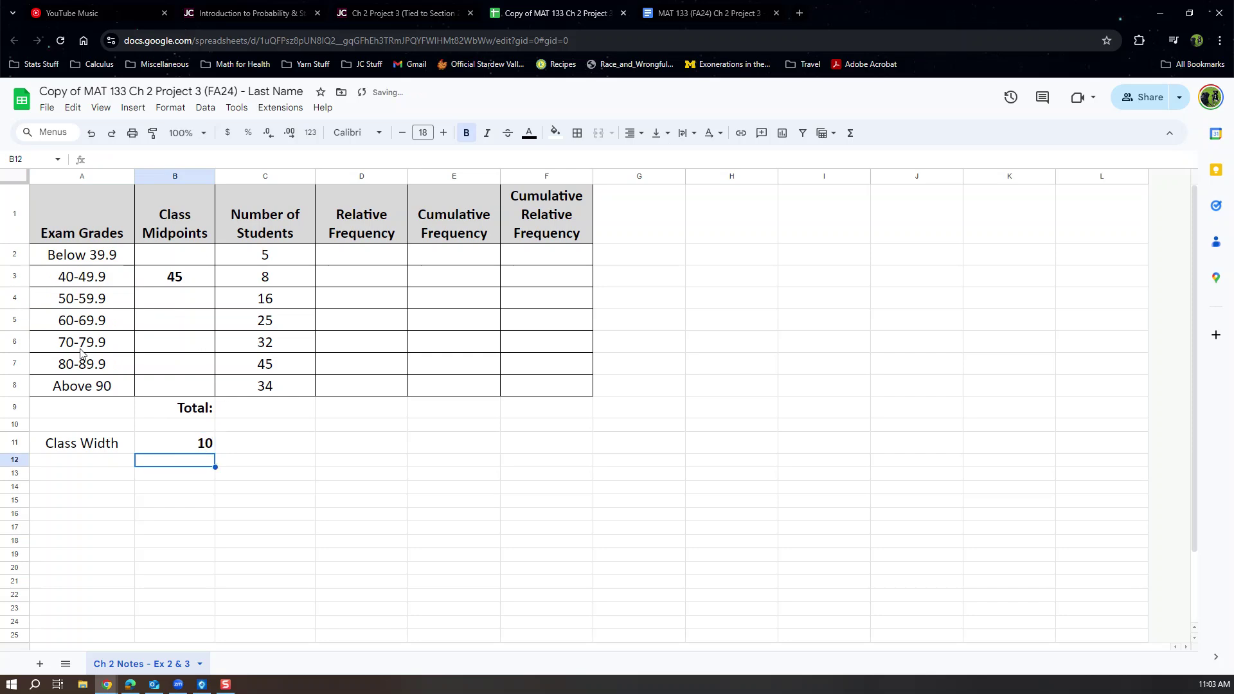
{"action": "left_click", "coordinate": [167, 300]}
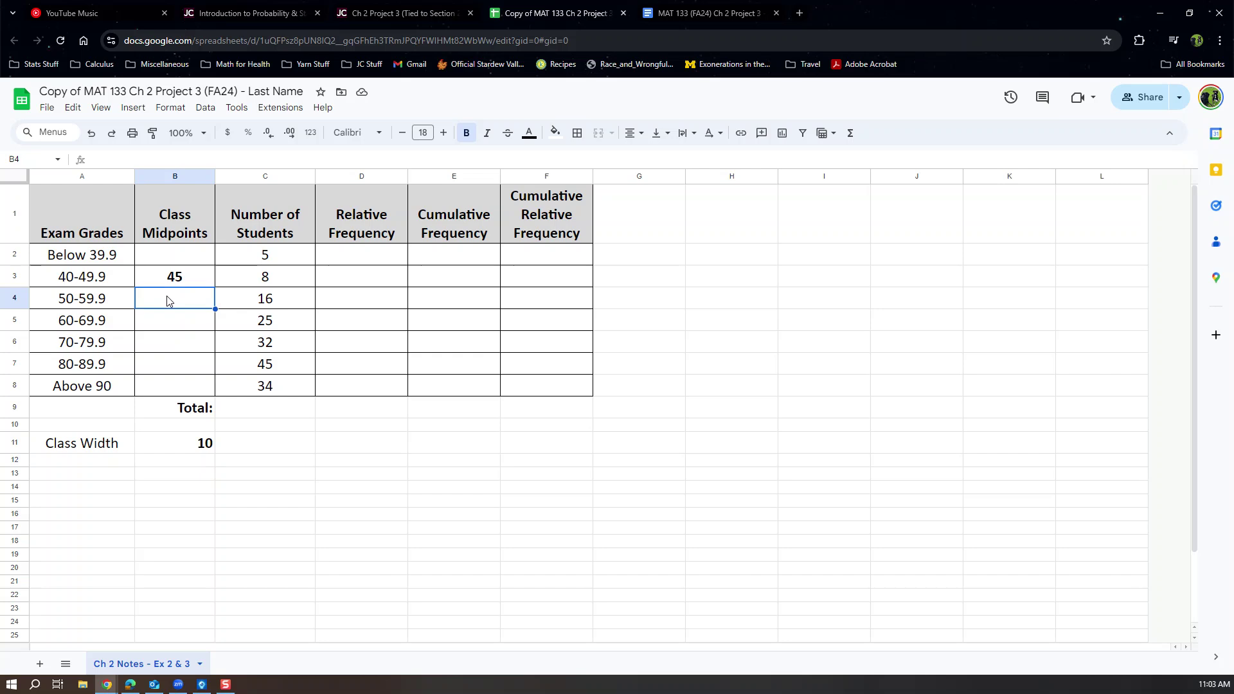
Enter =B3+10 in B4 and fill it down to B8 for midpoints 55 through 95.
{"action": "type", "text": "="}
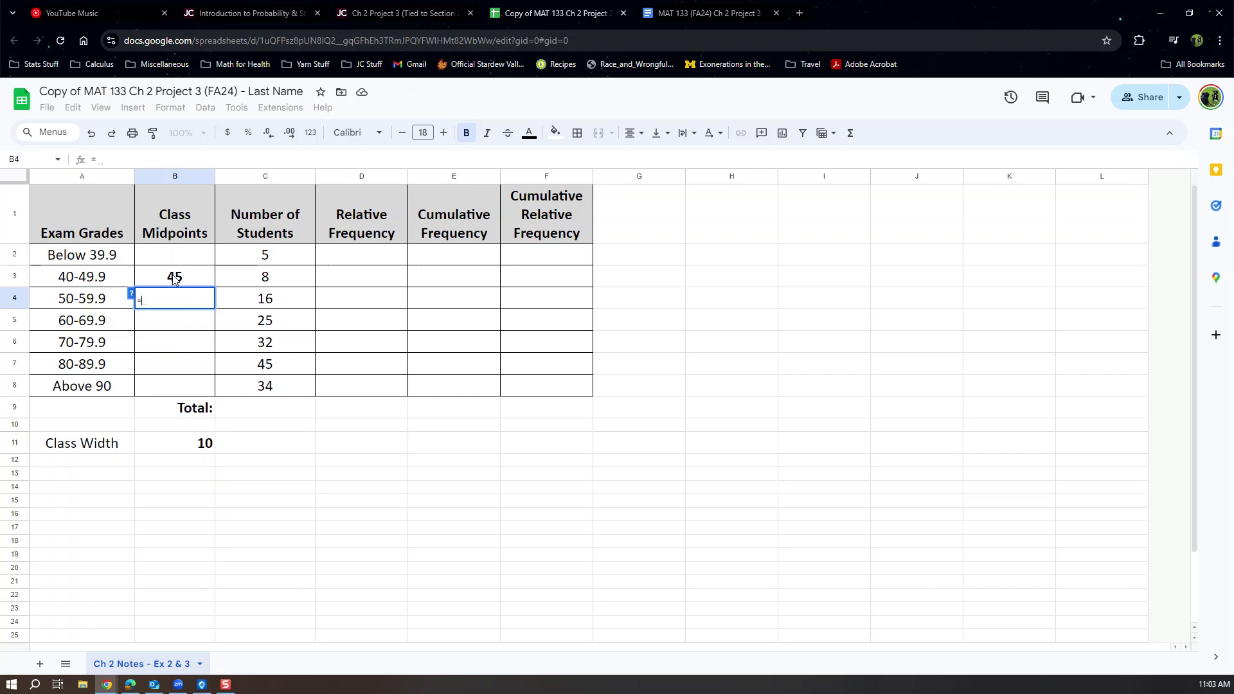
{"action": "left_click", "coordinate": [174, 278]}
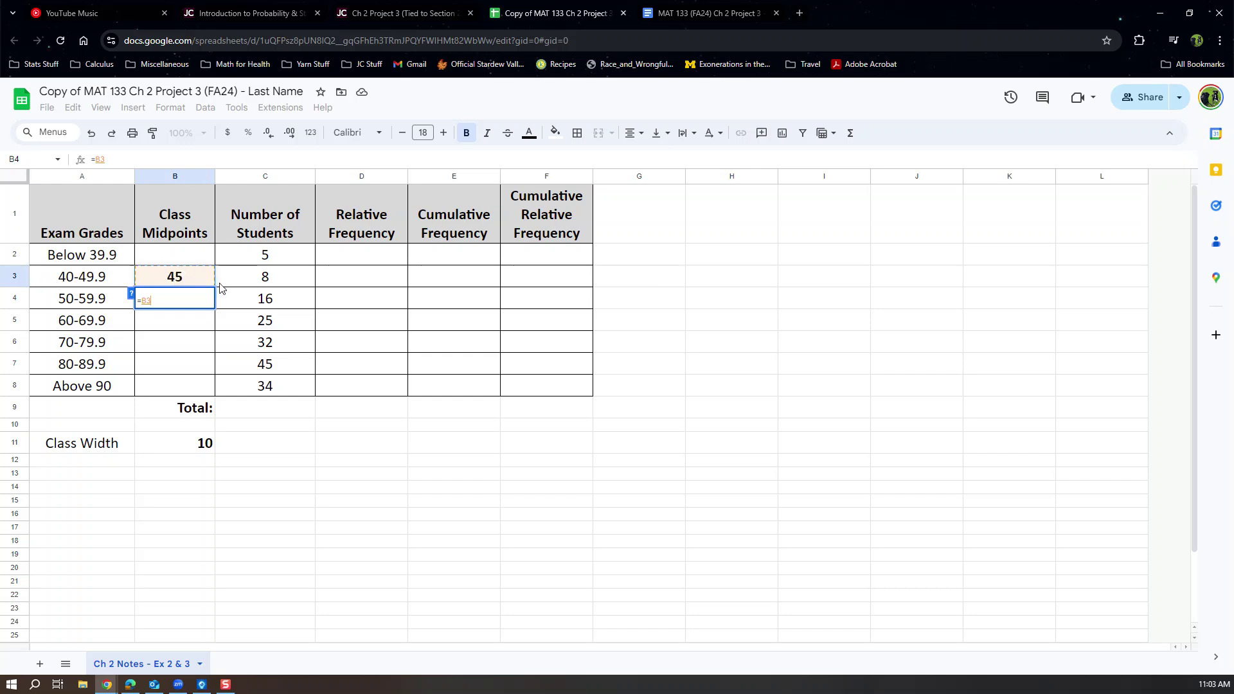
{"action": "type", "text": "+10"}
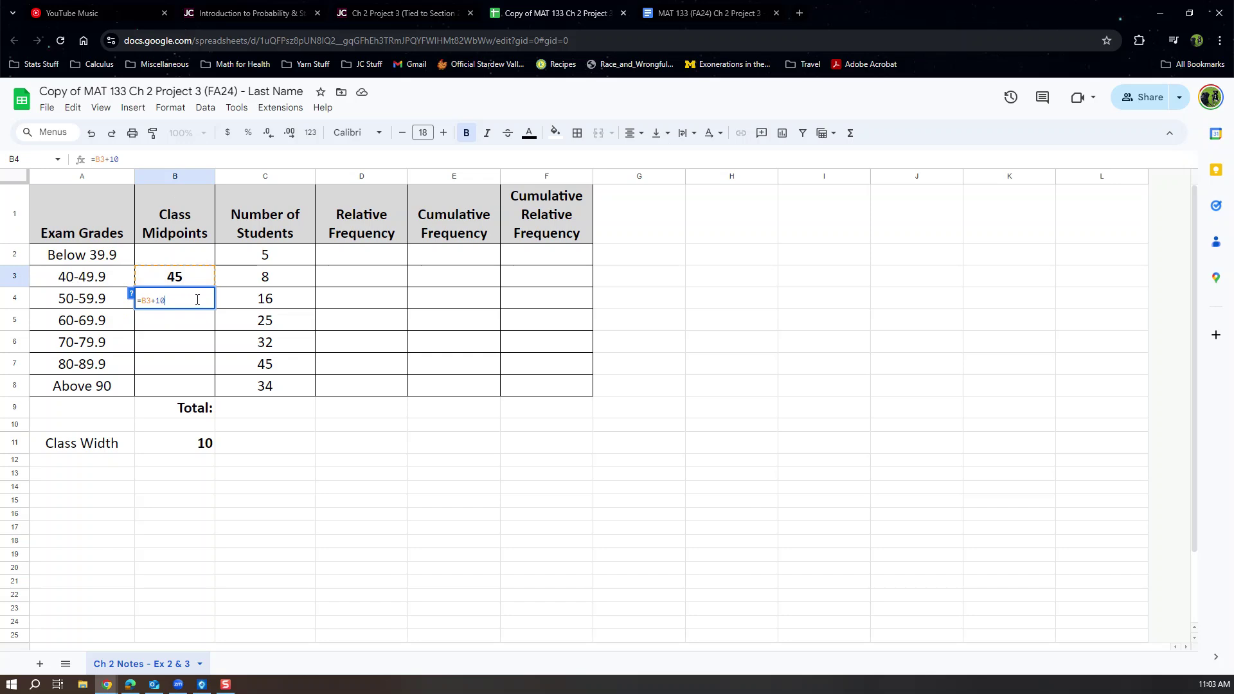
{"action": "key", "text": "Return"}
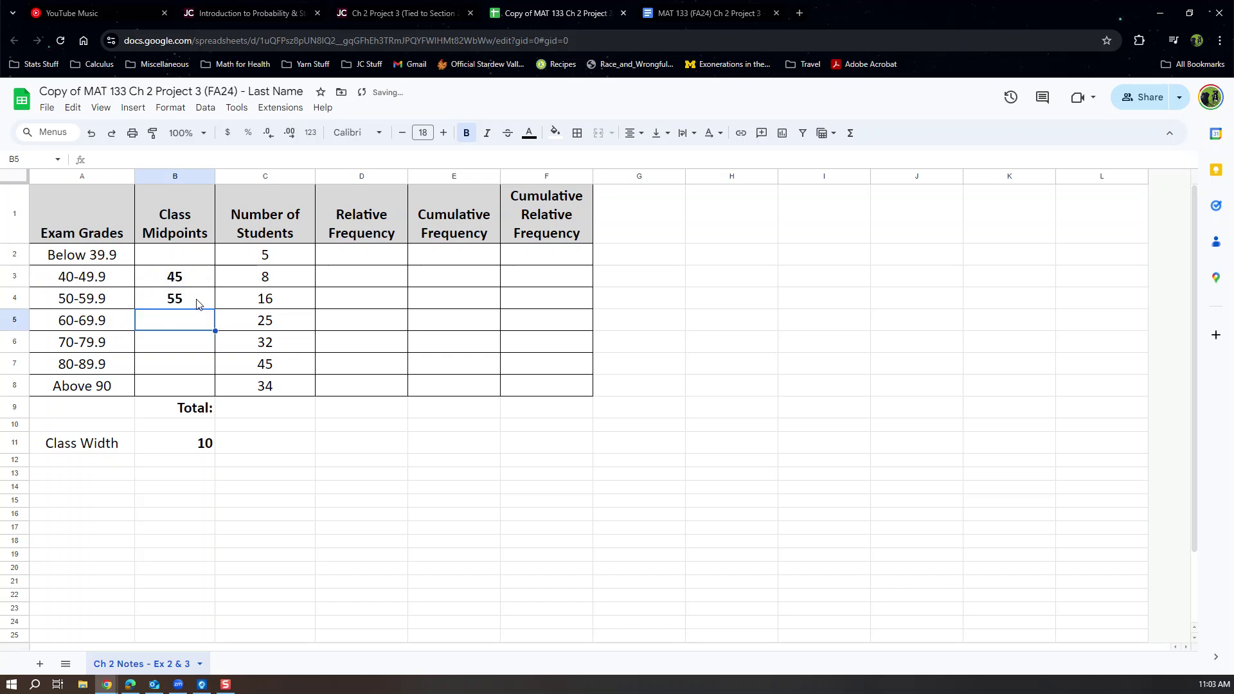
{"action": "left_click", "coordinate": [196, 303]}
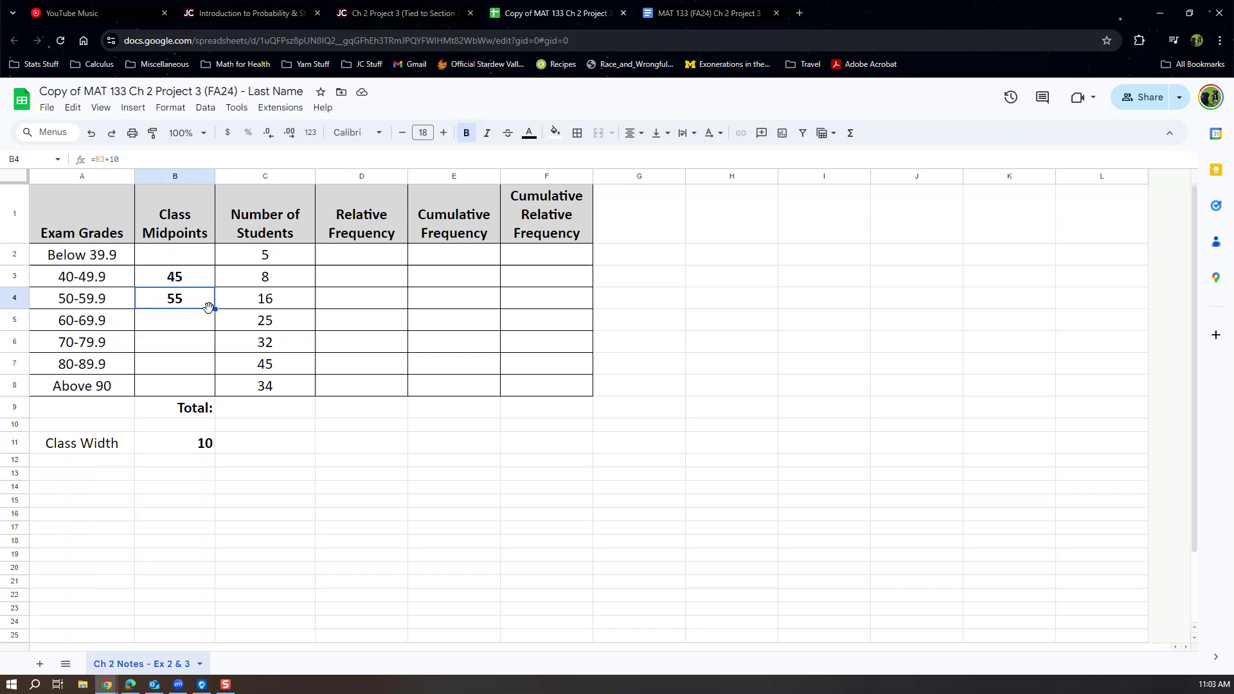
{"action": "left_click_drag", "start_coordinate": [215, 309], "coordinate": [214, 392]}
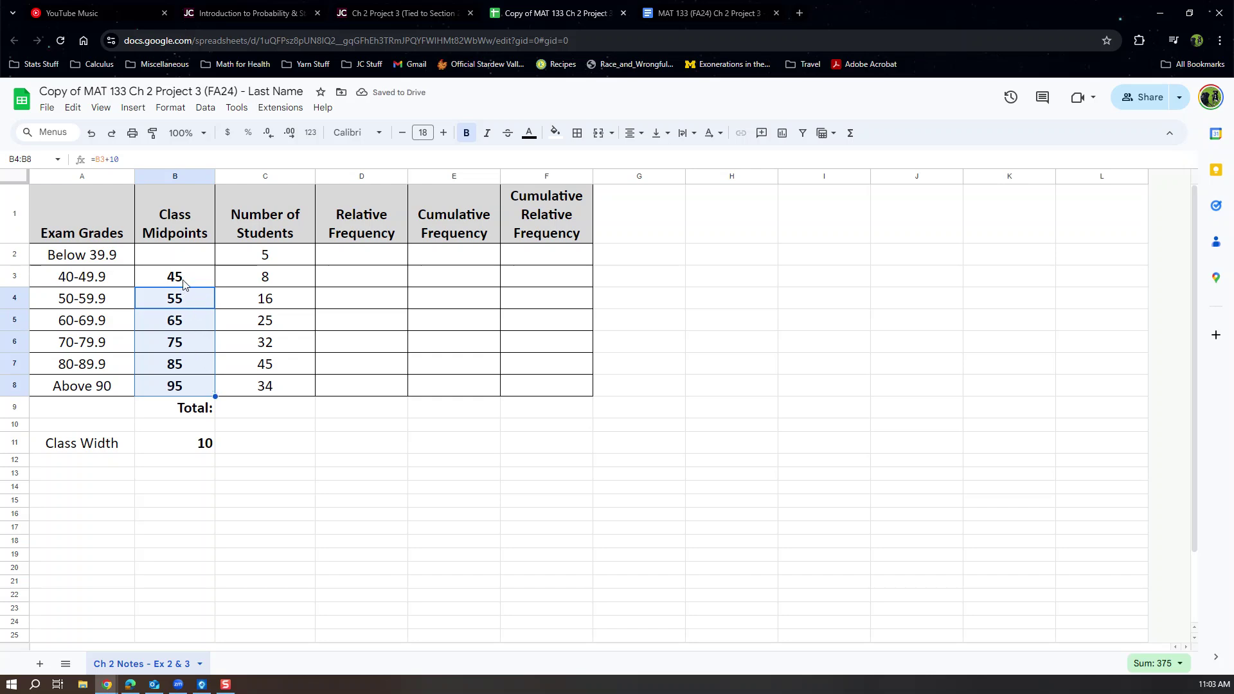
Enter =B3-10 in B2, giving the Below 39.9 class a midpoint of 35.
{"action": "left_click", "coordinate": [180, 259]}
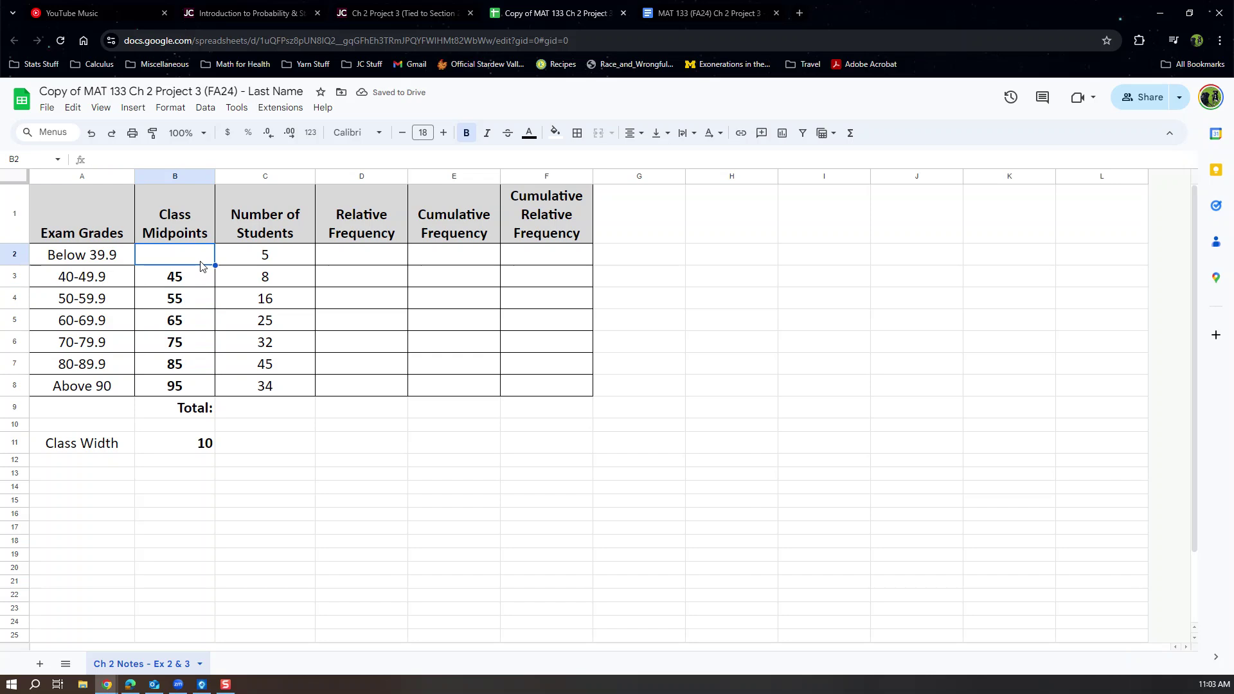
{"action": "type", "text": "="}
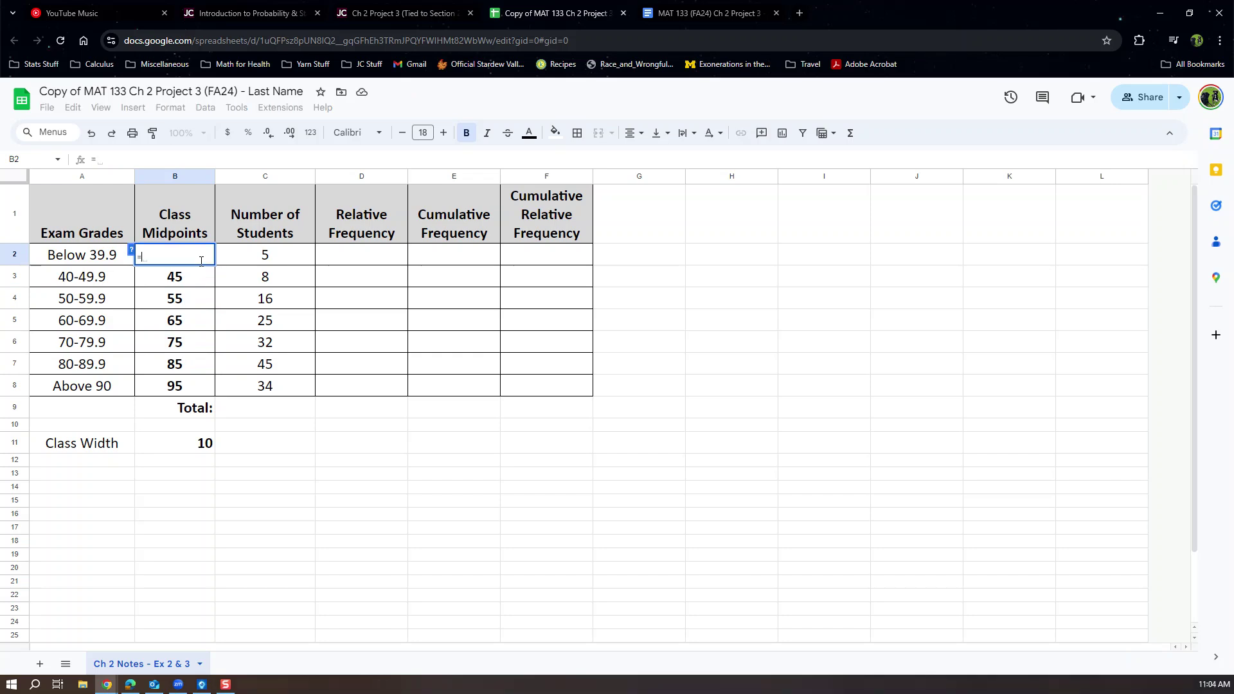
{"action": "left_click", "coordinate": [193, 282]}
{"action": "type", "text": "-10"}
{"action": "key", "text": "Return"}
{"action": "left_click", "coordinate": [184, 257]}
Briefly shade the 45 midpoint cell yellow, then reset its fill colour.
{"action": "left_click", "coordinate": [188, 282]}
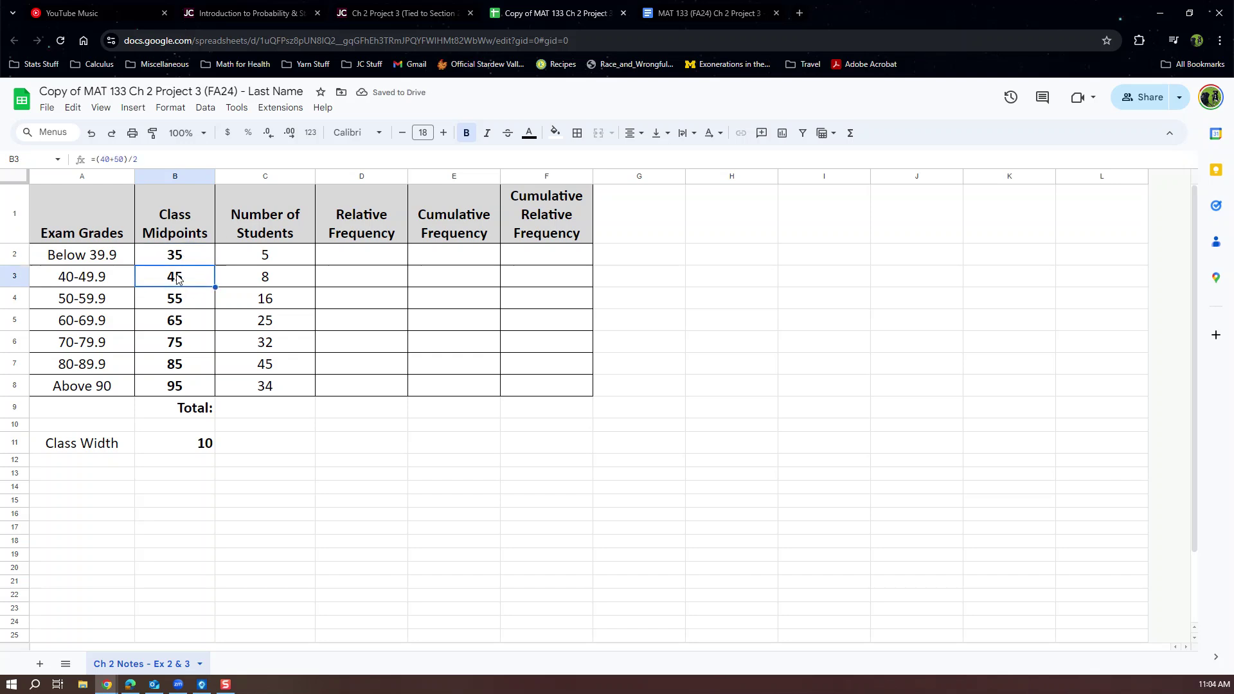
{"action": "left_click", "coordinate": [555, 135]}
{"action": "left_click", "coordinate": [601, 198]}
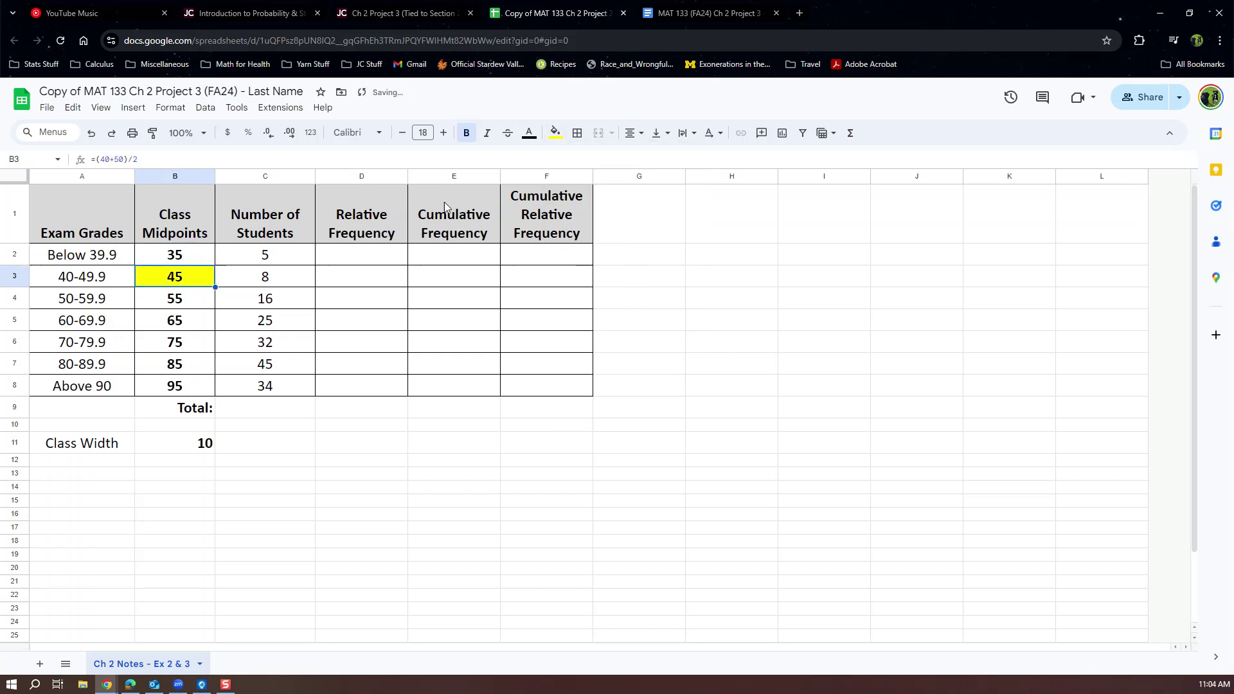
{"action": "left_click", "coordinate": [186, 303]}
{"action": "left_click_drag", "start_coordinate": [183, 340], "coordinate": [189, 390]}
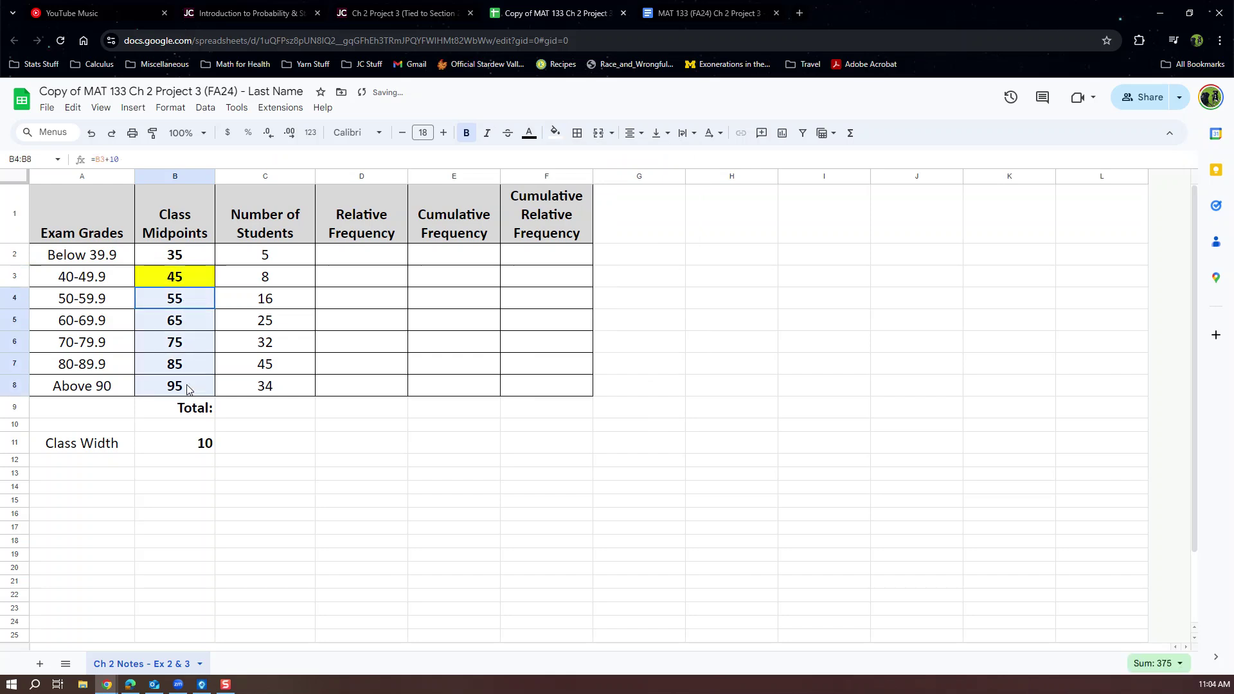
{"action": "left_click", "coordinate": [188, 257]}
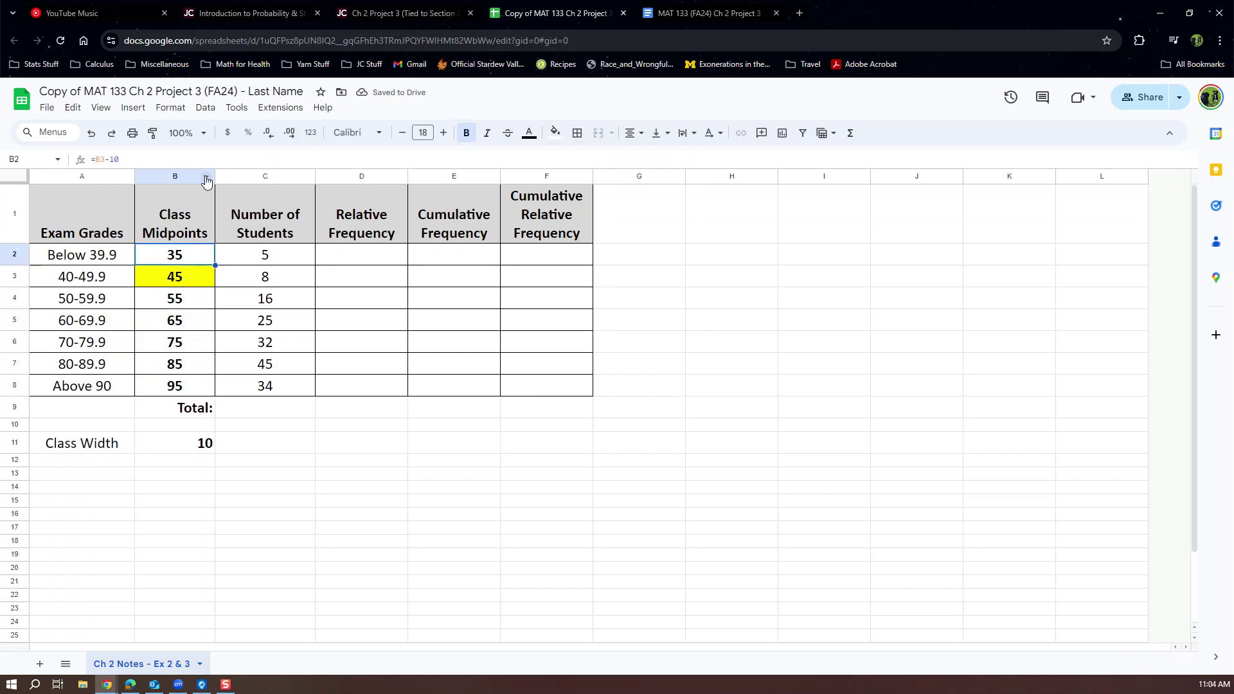
{"action": "left_click", "coordinate": [200, 284]}
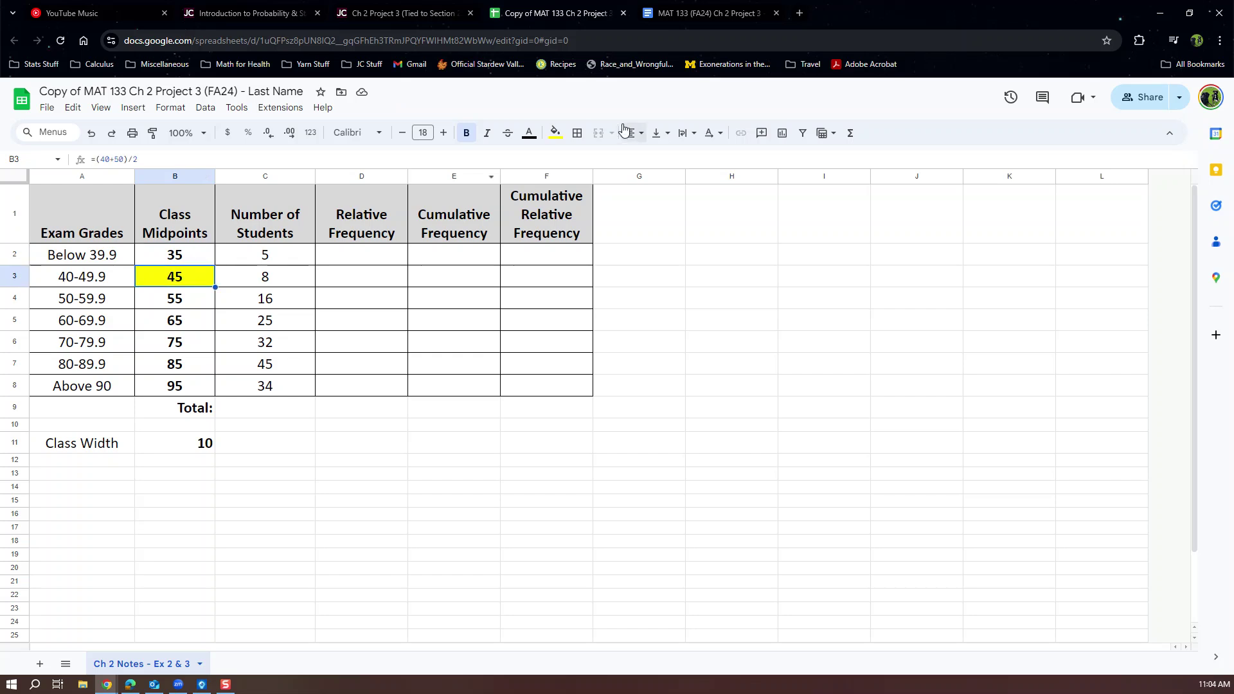
{"action": "left_click", "coordinate": [555, 133]}
{"action": "left_click", "coordinate": [588, 159]}
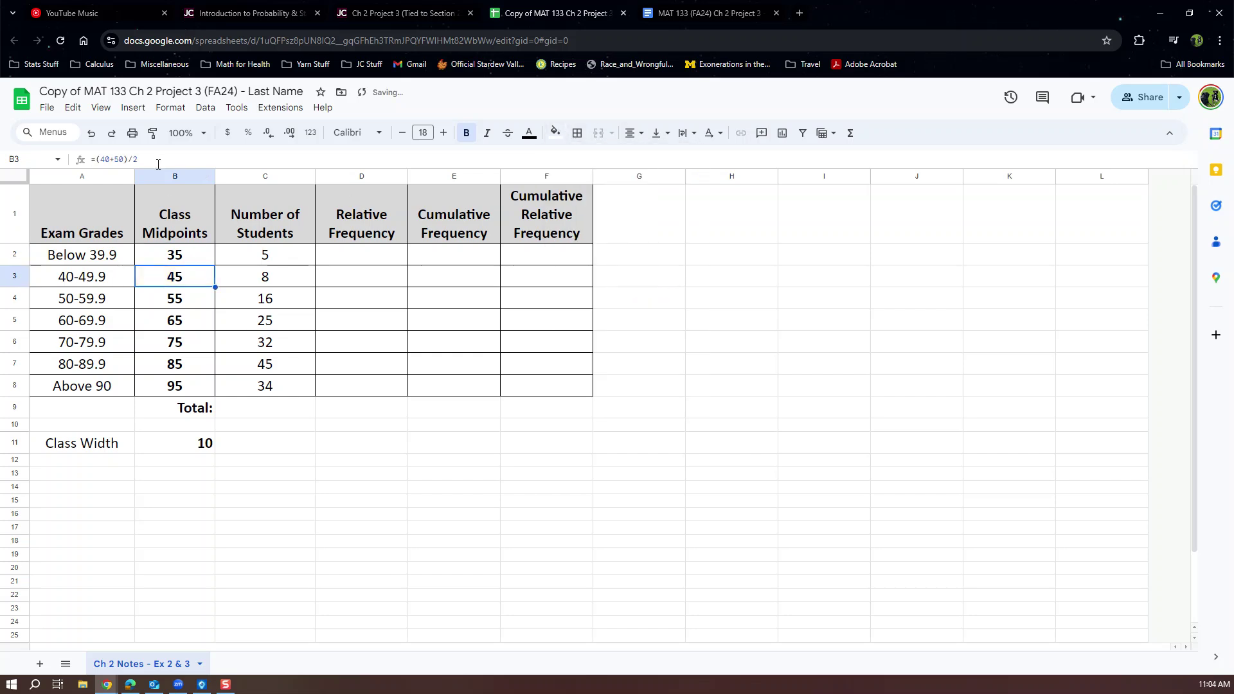
{"action": "left_click_drag", "start_coordinate": [139, 158], "coordinate": [77, 164]}
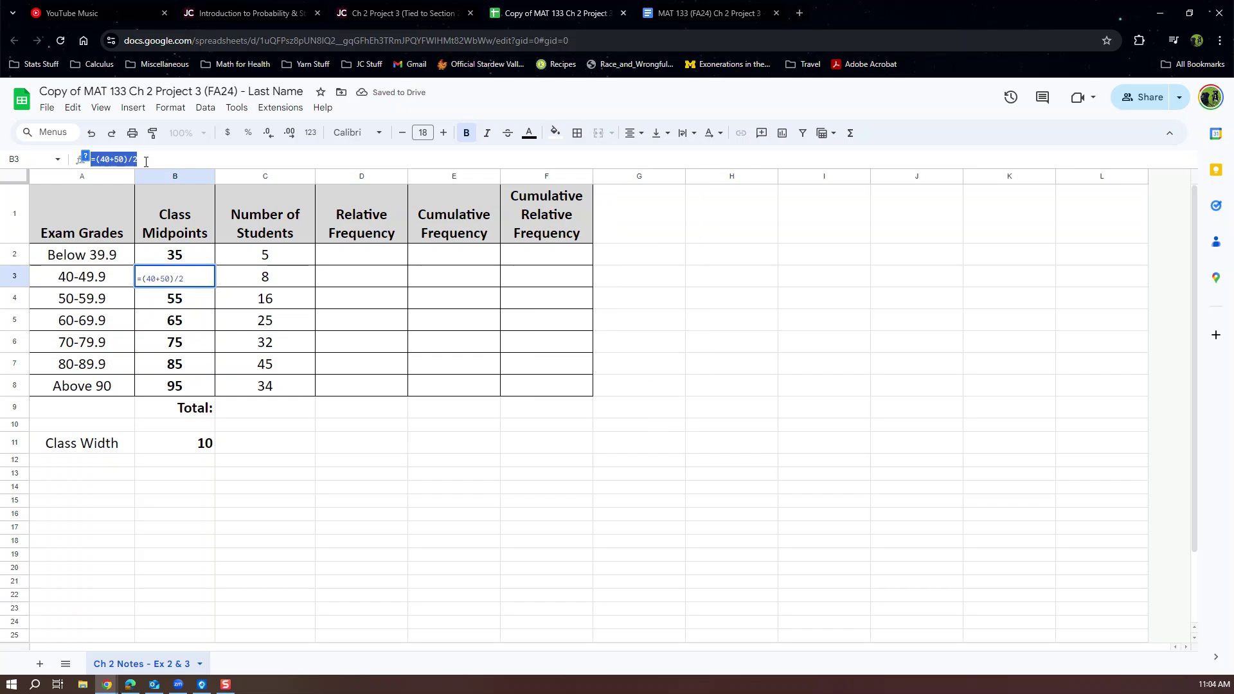
{"action": "left_click", "coordinate": [185, 303]}
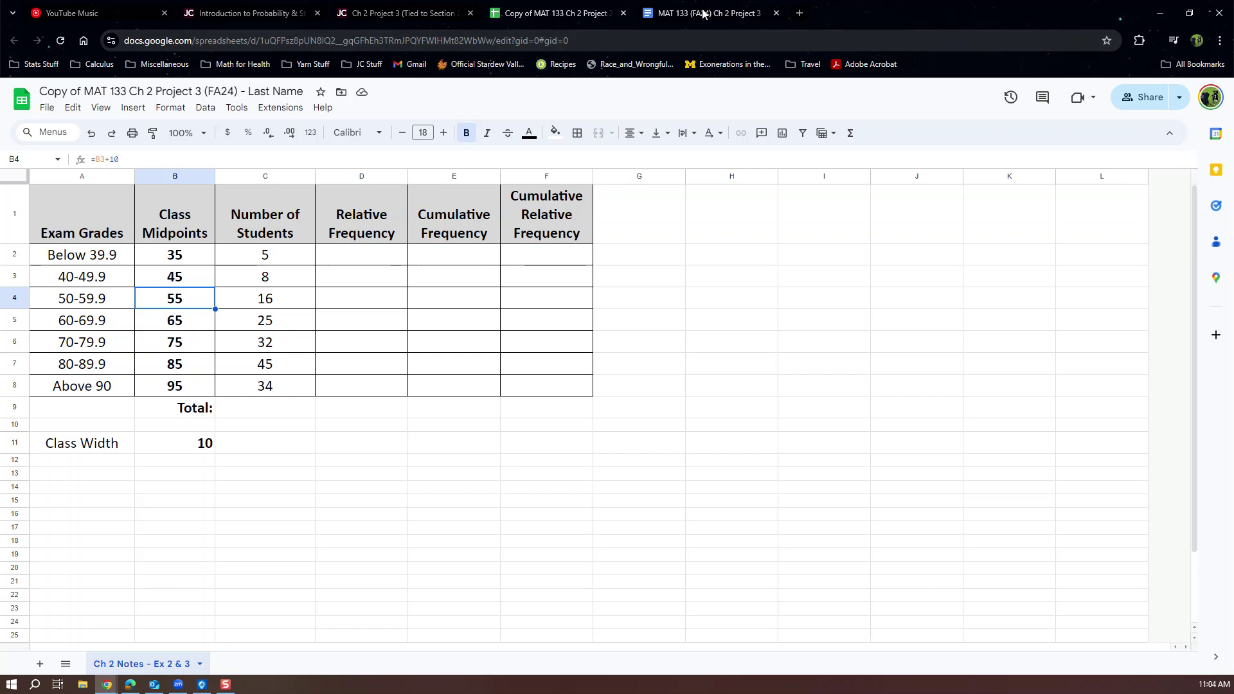
{"action": "key", "text": "ctrl+Tab"}
{"action": "scroll", "coordinate": [423, 437], "scroll_direction": "down", "scroll_amount": 3}
{"action": "left_click_drag", "start_coordinate": [421, 286], "coordinate": [724, 300]}
{"action": "left_click", "coordinate": [660, 299]}
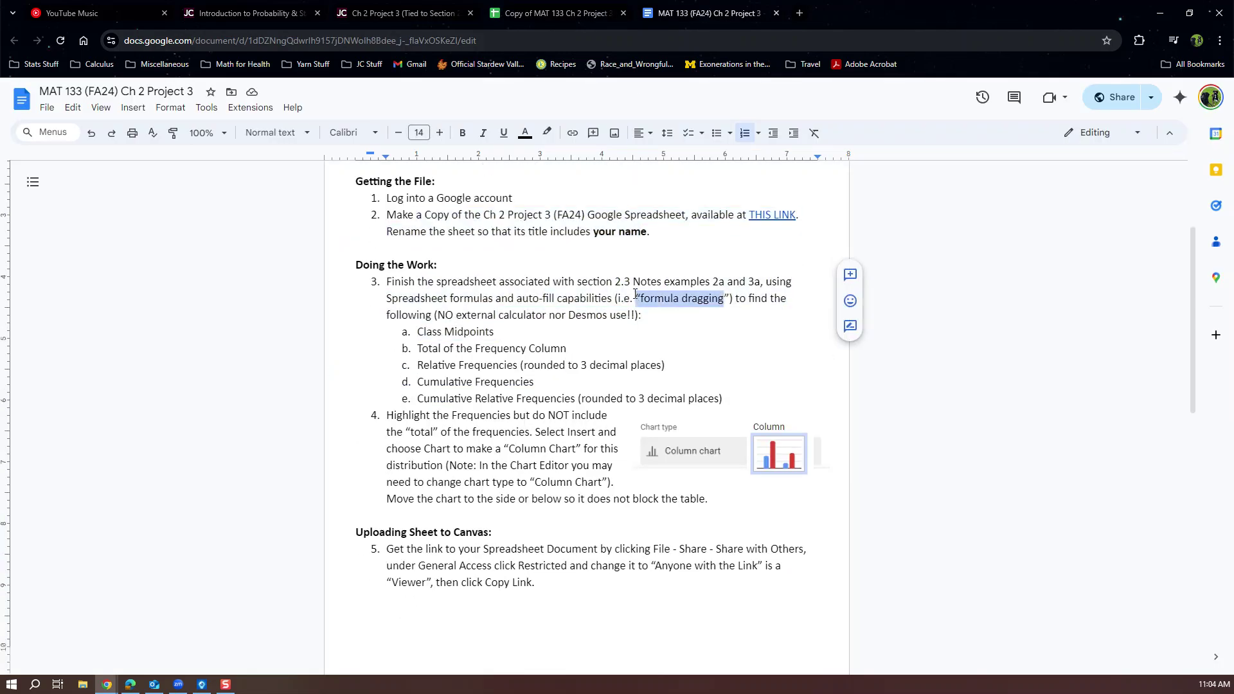
{"action": "left_click", "coordinate": [384, 9]}
{"action": "left_click", "coordinate": [552, 13]}
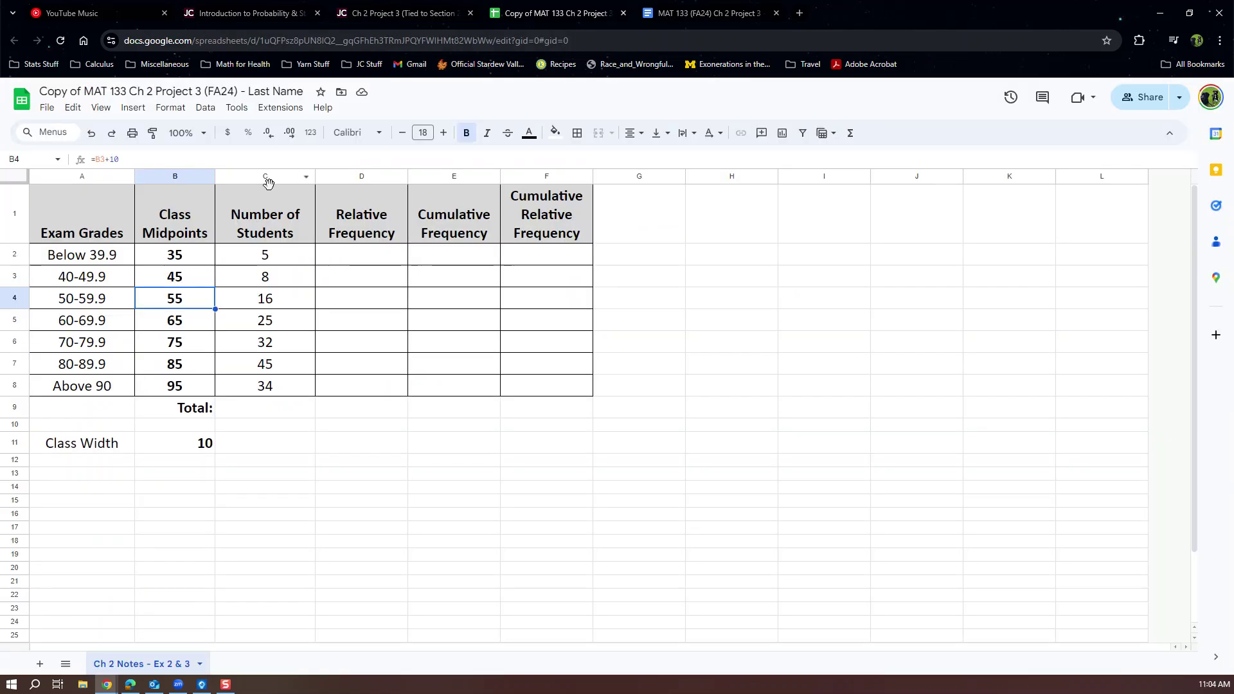
{"action": "left_click_drag", "start_coordinate": [120, 158], "coordinate": [83, 161]}
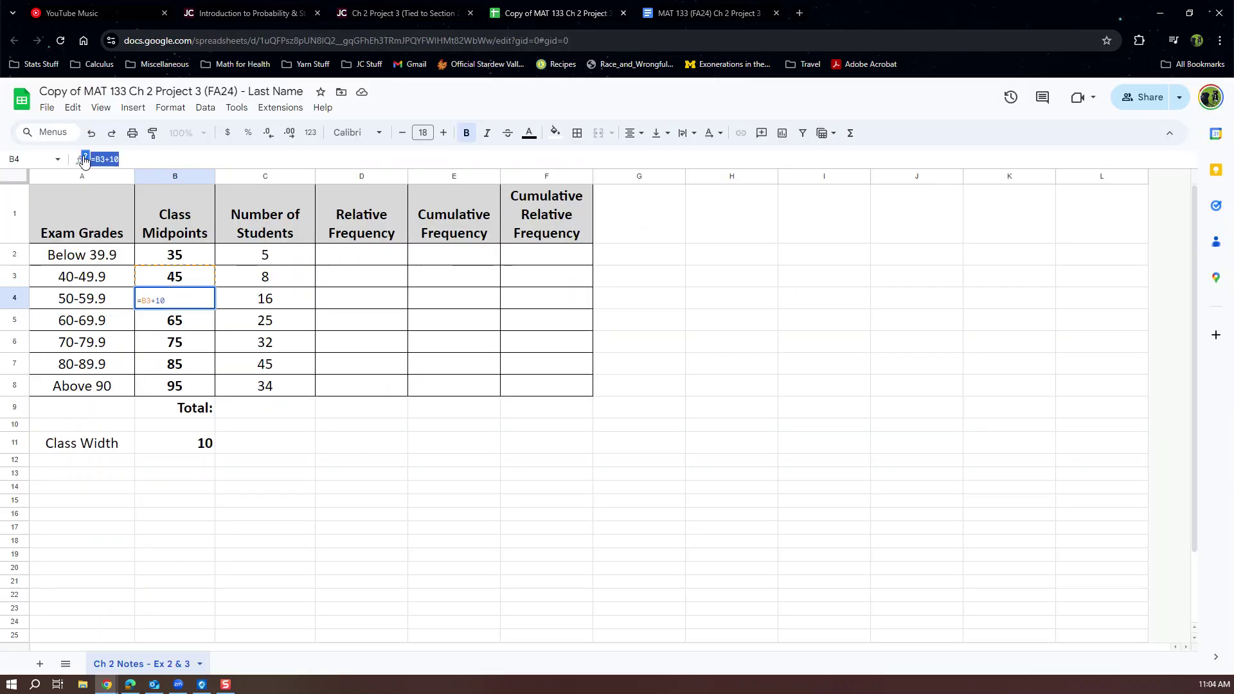
{"action": "key", "text": "Return"}
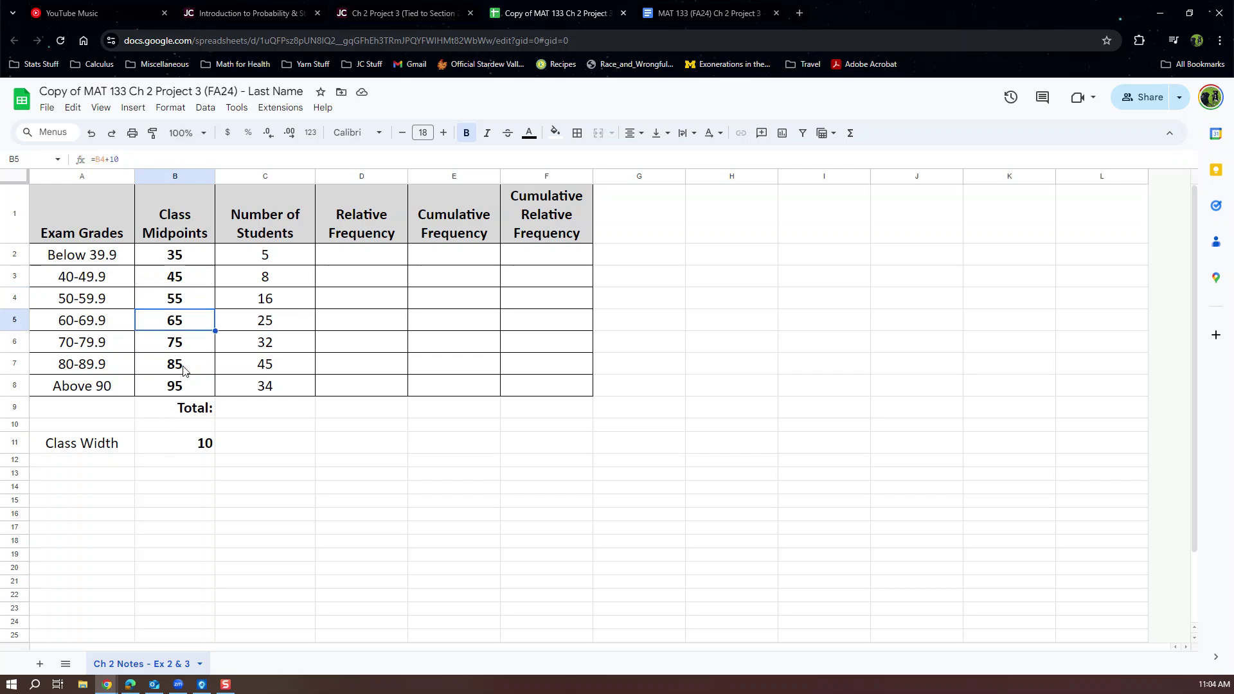
{"action": "left_click", "coordinate": [178, 294]}
{"action": "left_click_drag", "start_coordinate": [215, 309], "coordinate": [207, 392]}
{"action": "left_click", "coordinate": [207, 260]}
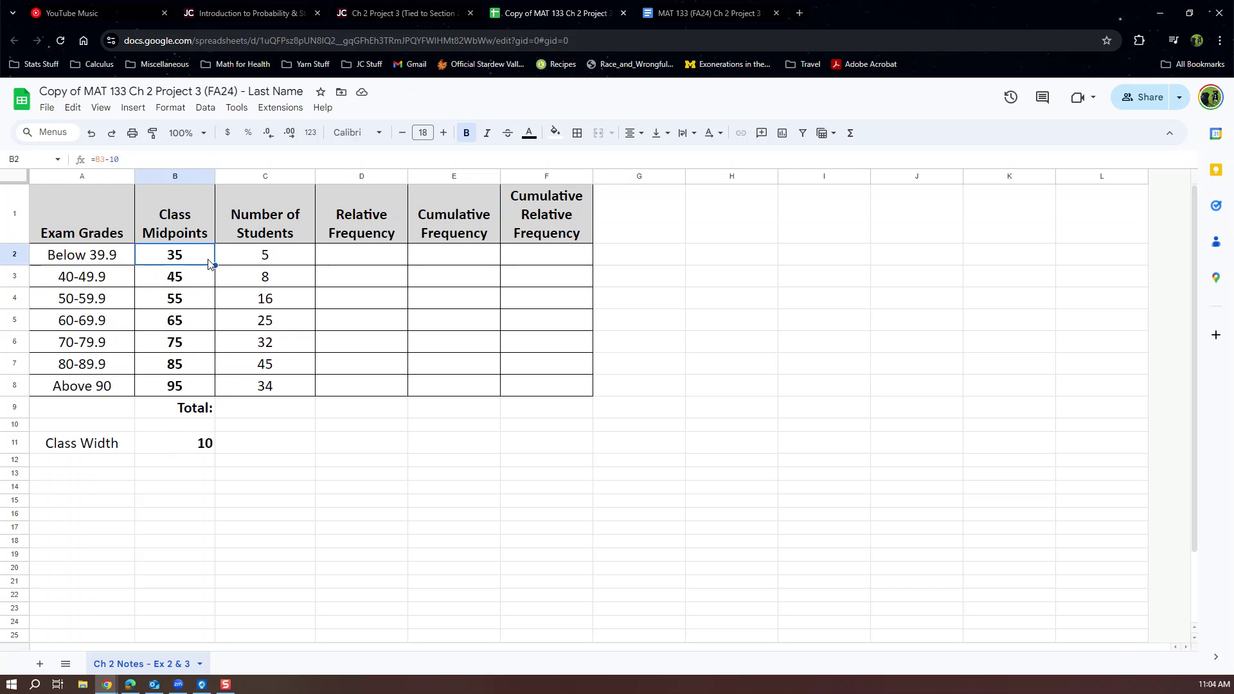
{"action": "left_click", "coordinate": [241, 410]}
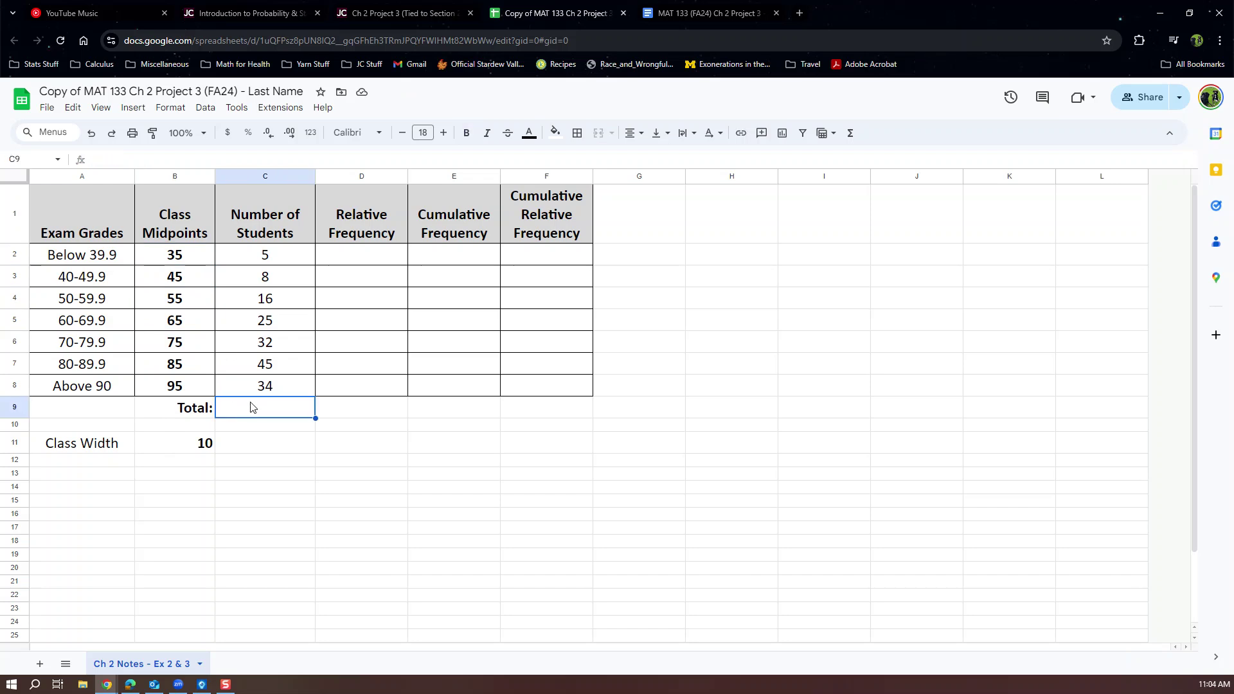
Total the student counts in C9 with =SUM(C2:C8), giving 165, and make it bold.
{"action": "left_click_drag", "start_coordinate": [283, 260], "coordinate": [287, 383]}
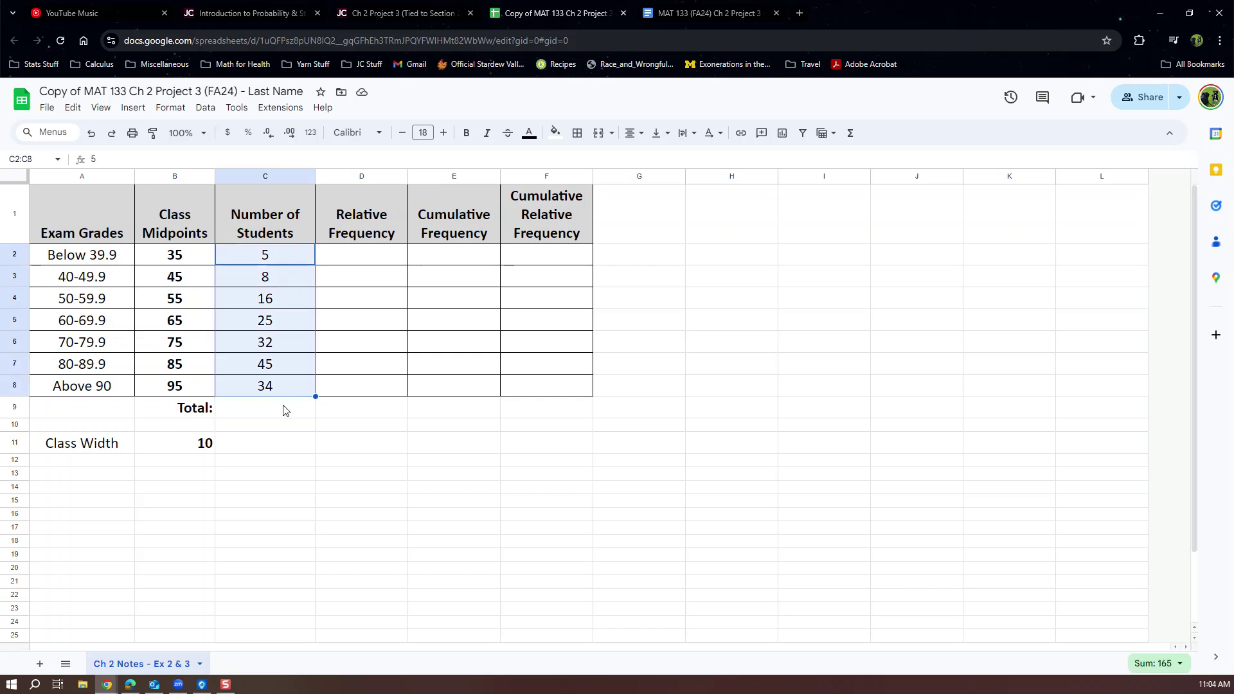
{"action": "left_click", "coordinate": [283, 409]}
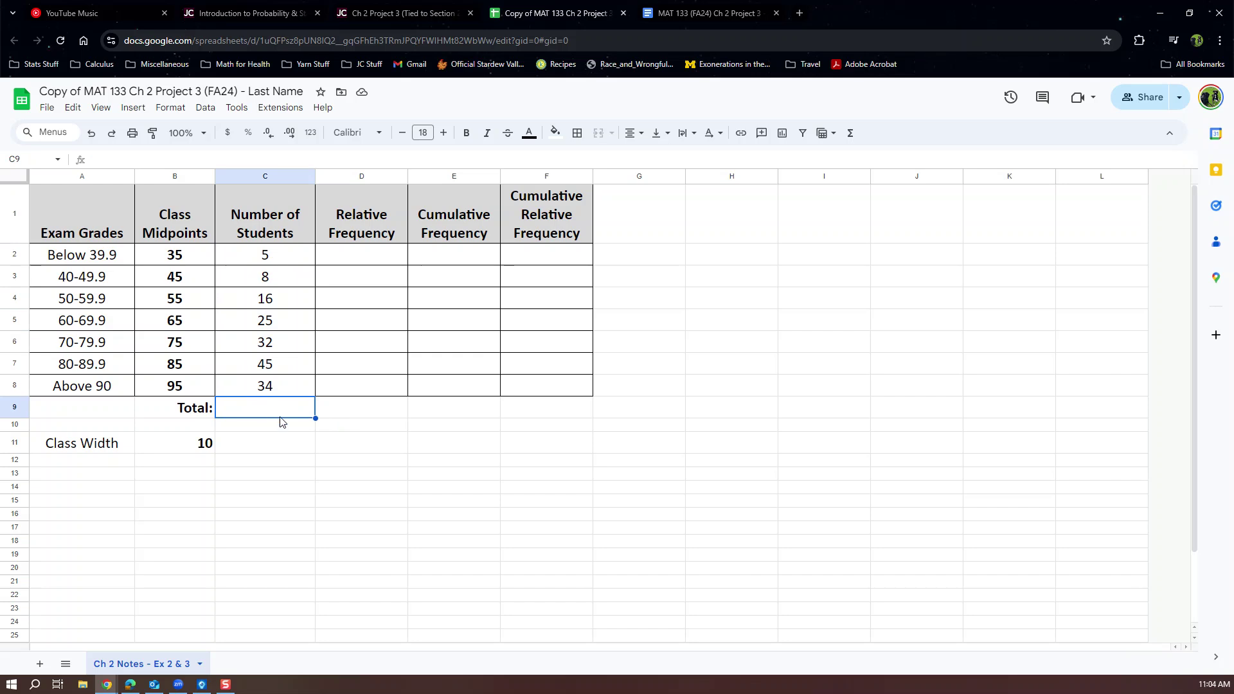
{"action": "type", "text": "="}
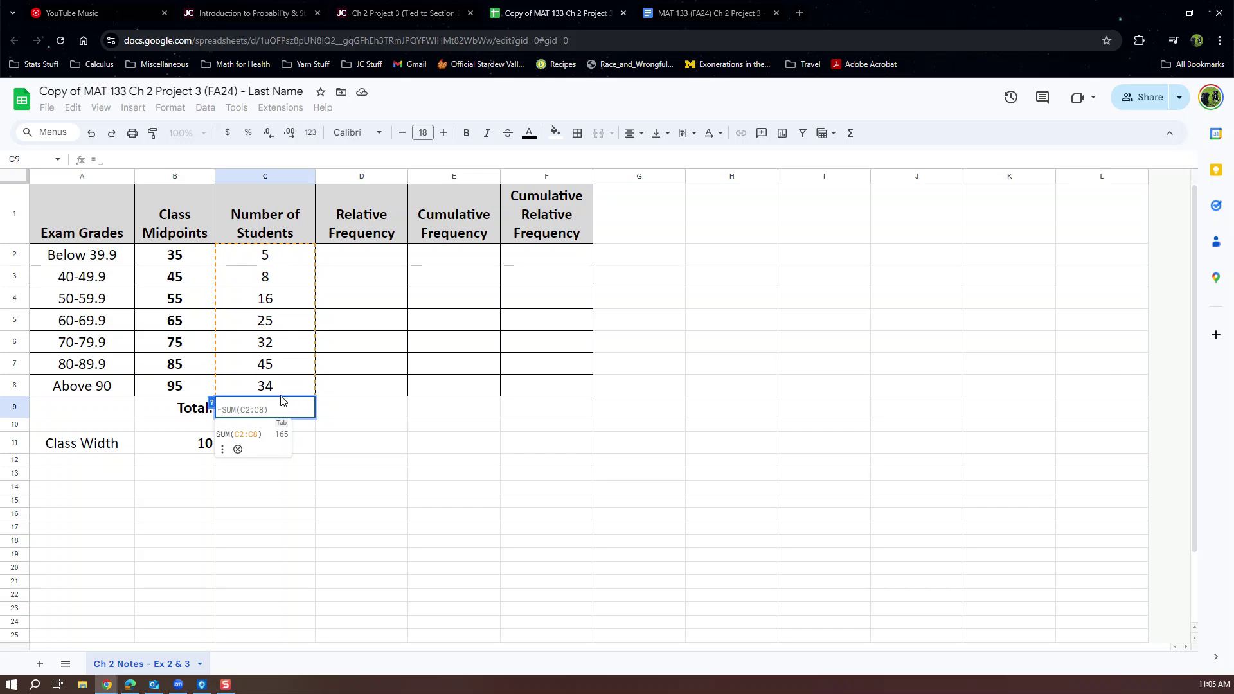
{"action": "key", "text": "Tab"}
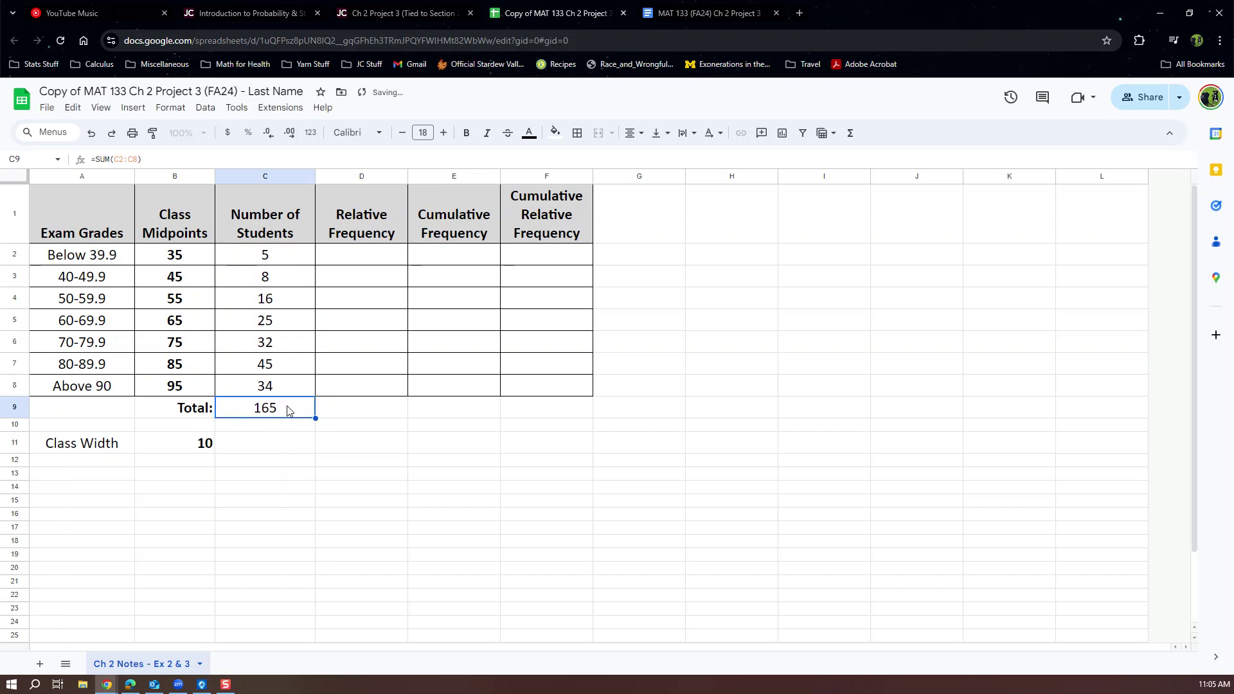
{"action": "left_click", "coordinate": [157, 160]}
{"action": "left_click_drag", "start_coordinate": [158, 160], "coordinate": [87, 162]}
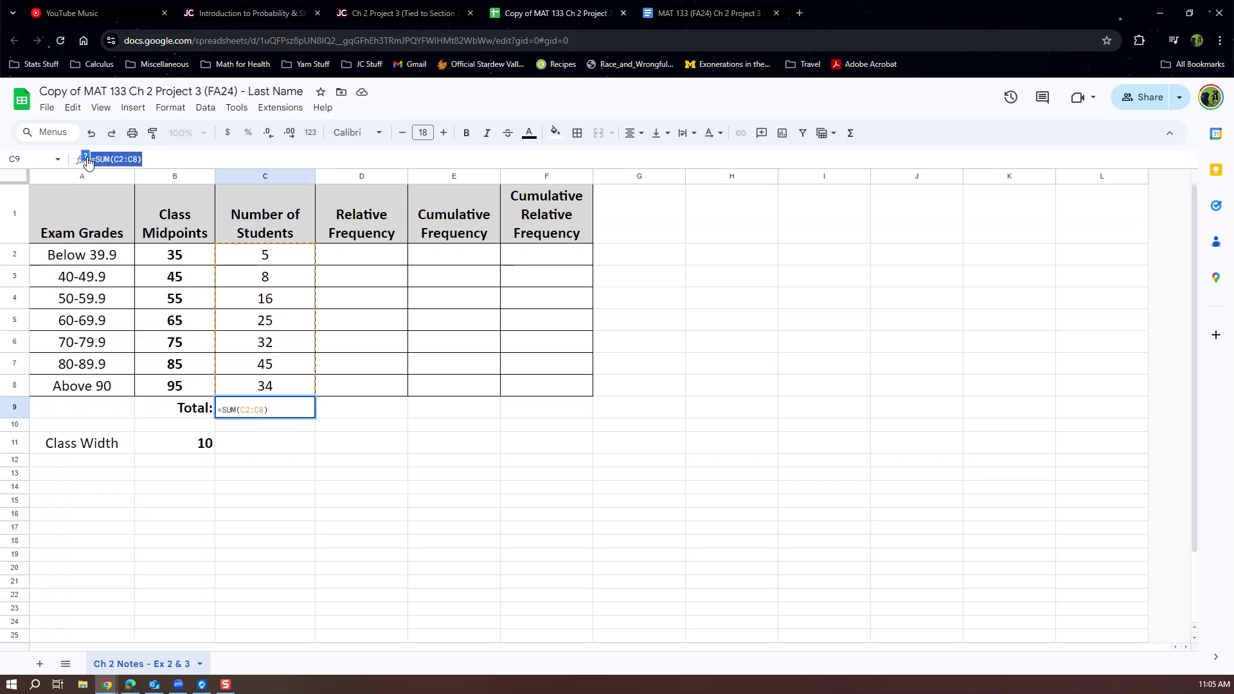
{"action": "key", "text": "Return"}
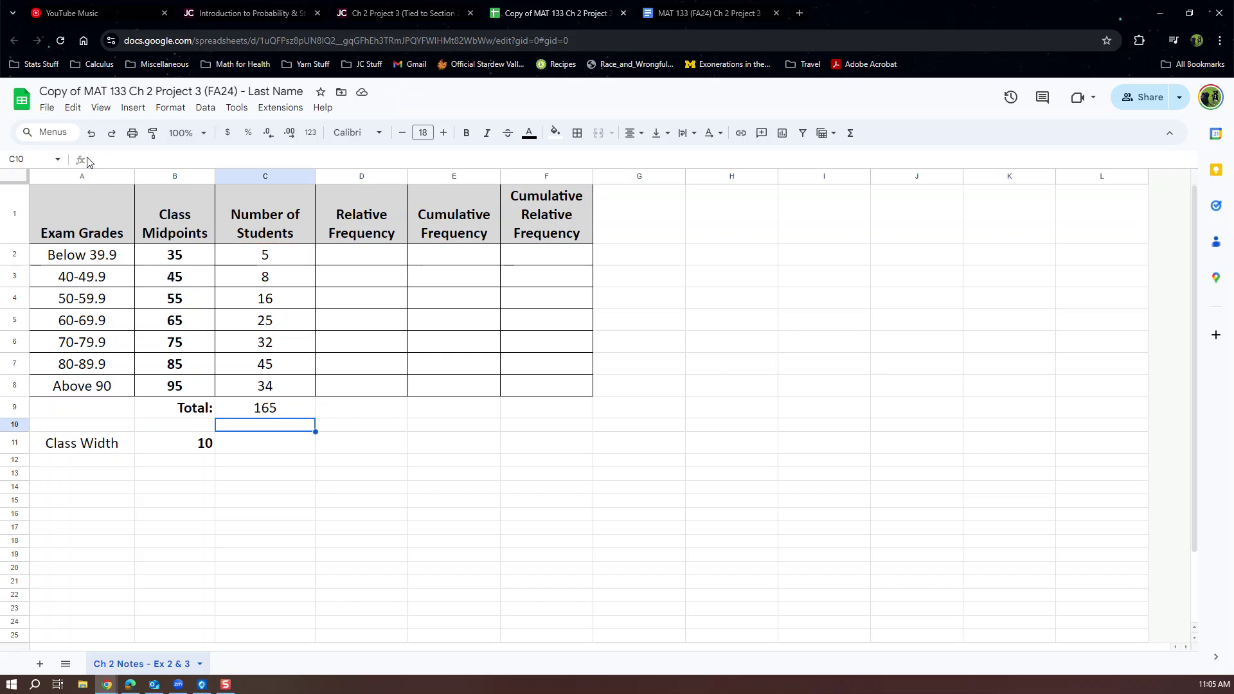
{"action": "left_click", "coordinate": [313, 412]}
{"action": "key", "text": "ctrl+b"}
{"action": "left_click", "coordinate": [340, 429]}
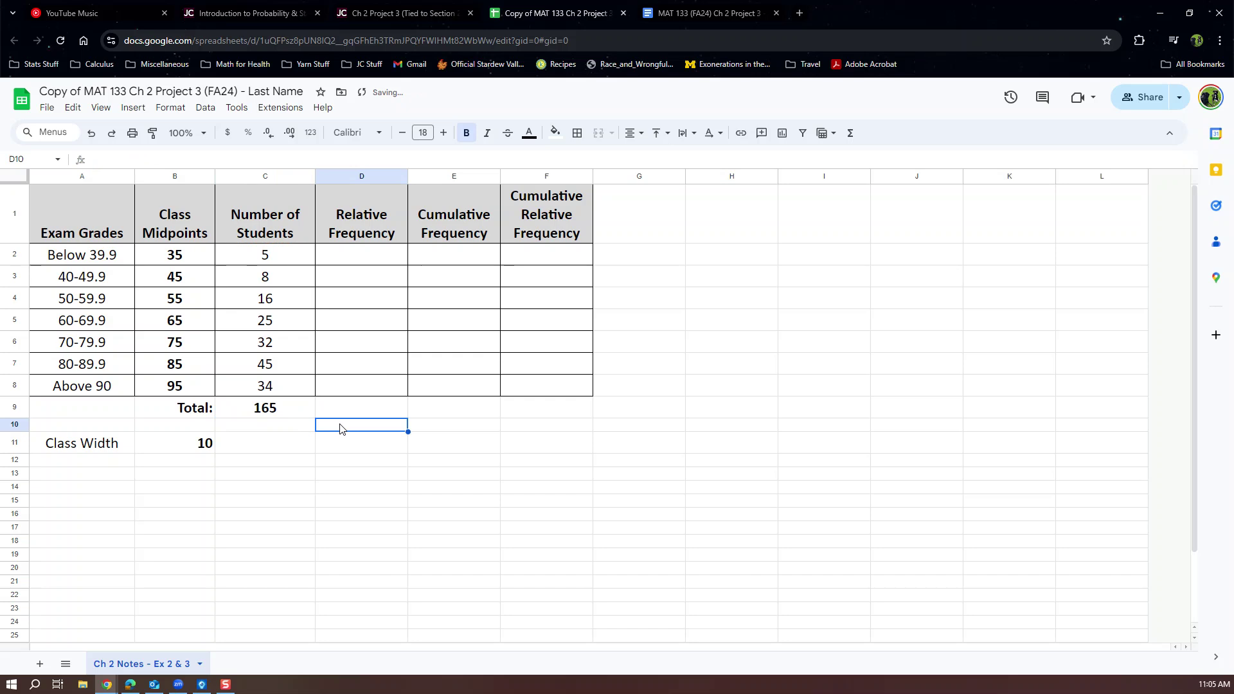
Enter =C2/165 in D2, autofill it down through D8 so the values total 1, and widen column D.
{"action": "left_click", "coordinate": [312, 411]}
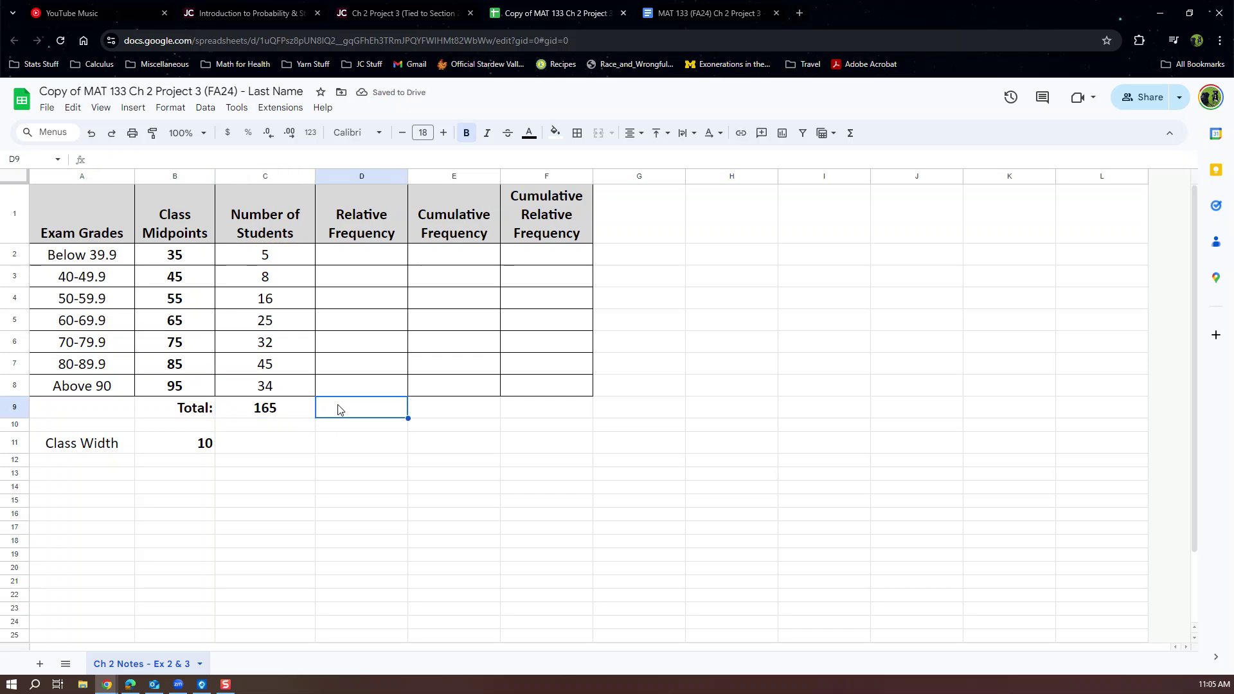
{"action": "scroll", "coordinate": [339, 410], "scroll_direction": "down", "scroll_amount": 2}
{"action": "scroll", "coordinate": [366, 267], "scroll_direction": "up", "scroll_amount": 2}
{"action": "left_click", "coordinate": [369, 262]}
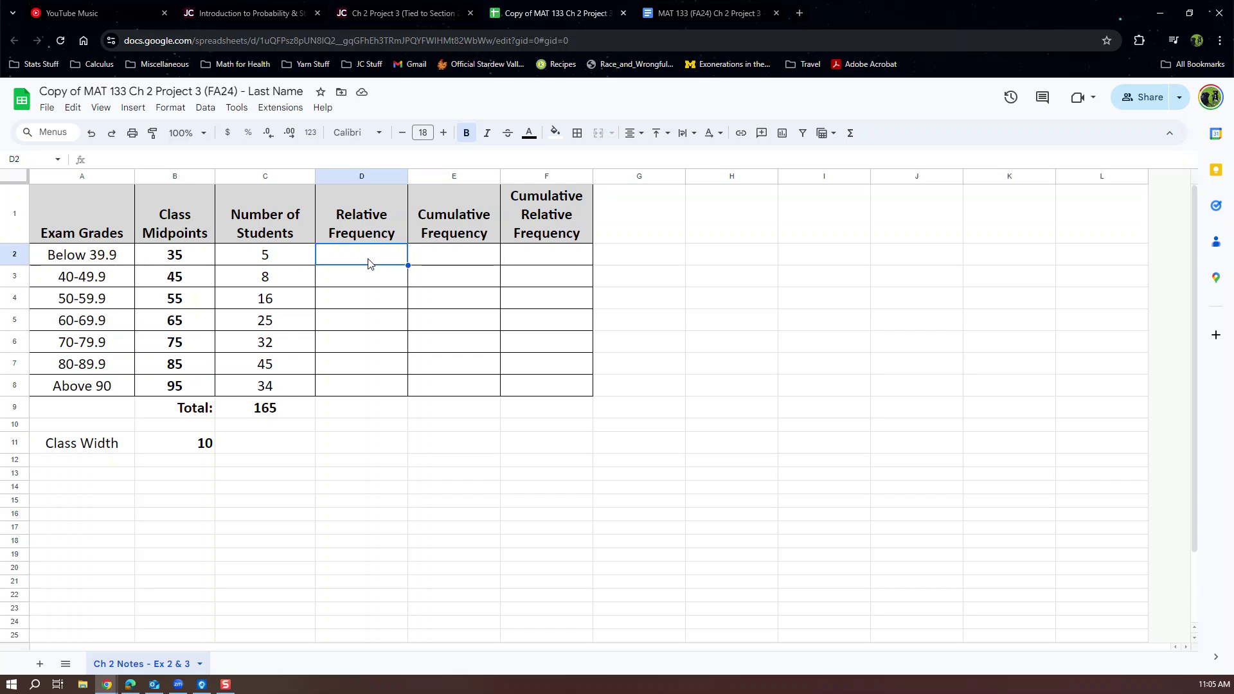
{"action": "type", "text": "="}
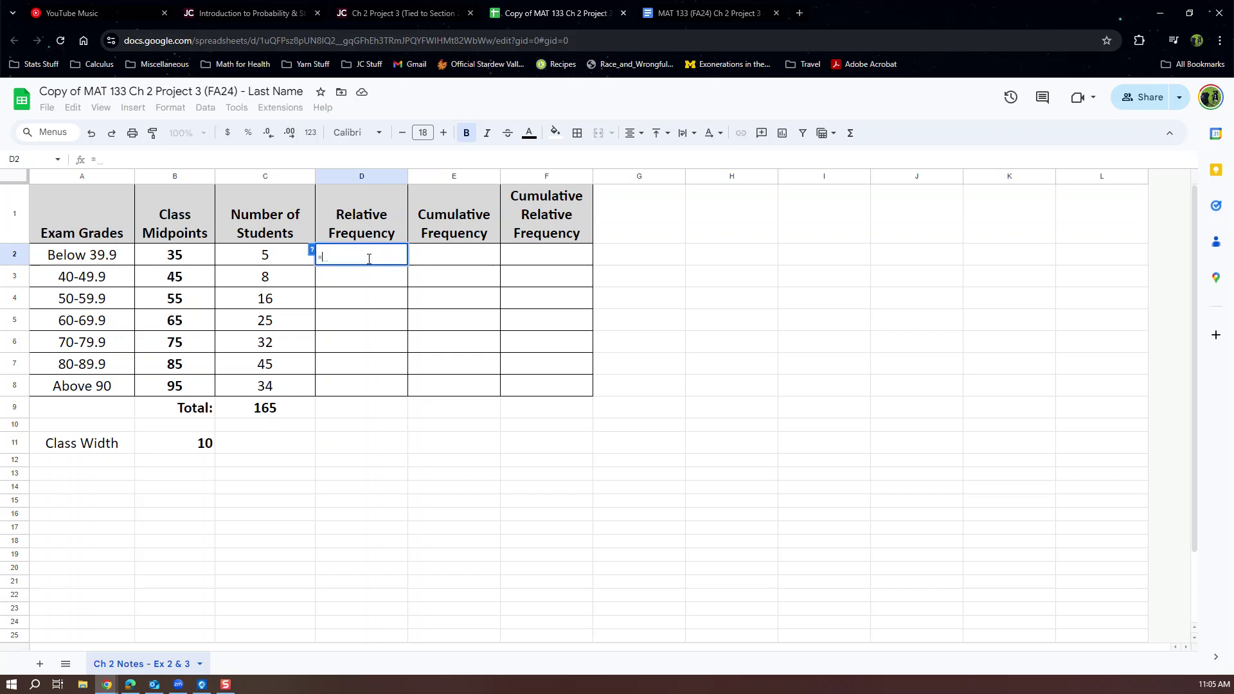
{"action": "left_click", "coordinate": [266, 255]}
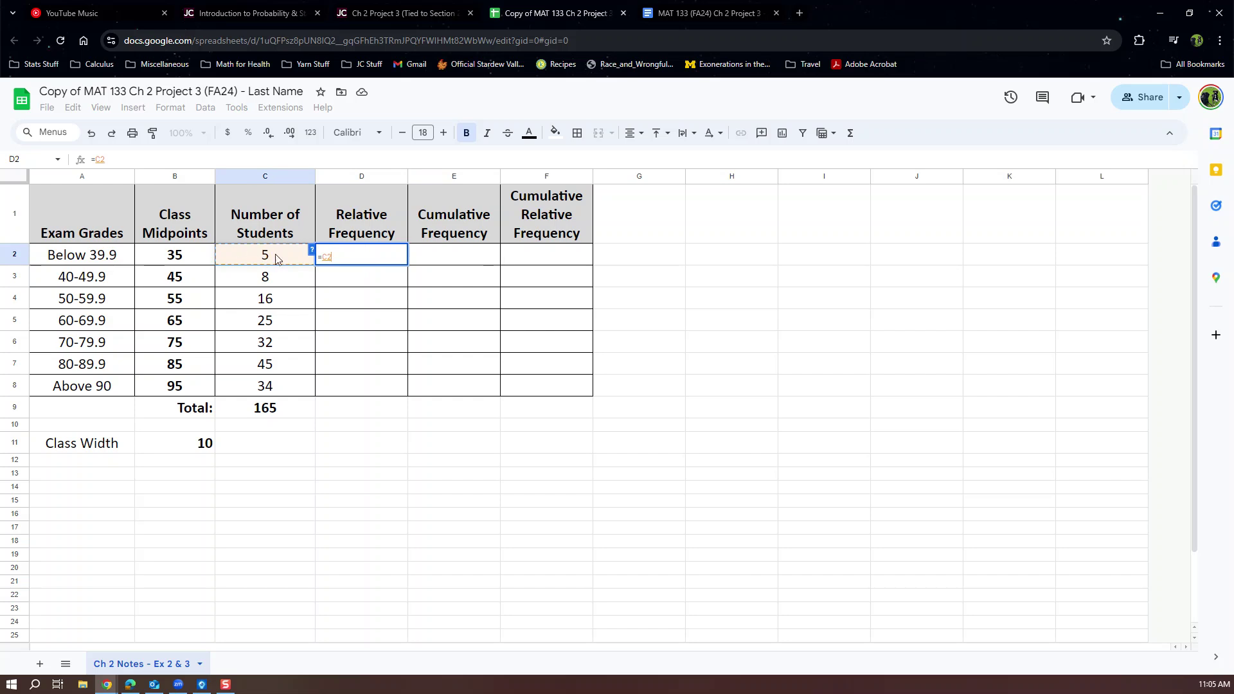
{"action": "type", "text": "/"}
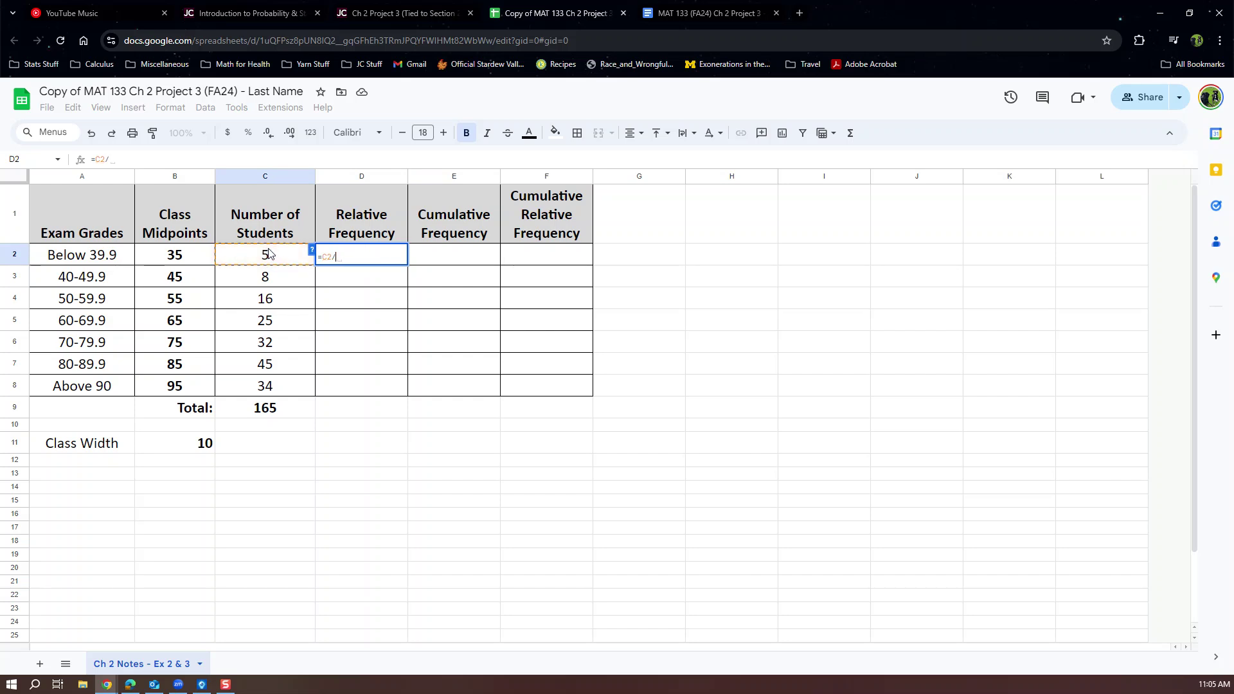
{"action": "type", "text": "165"}
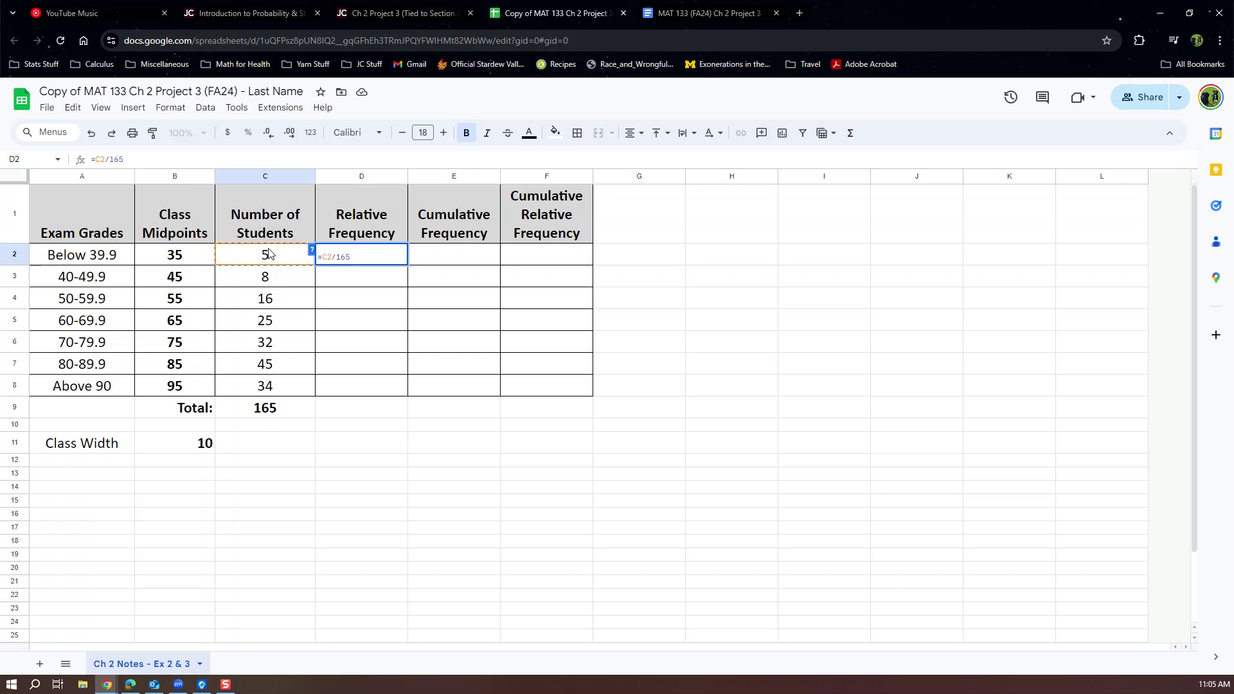
{"action": "key", "text": "Return"}
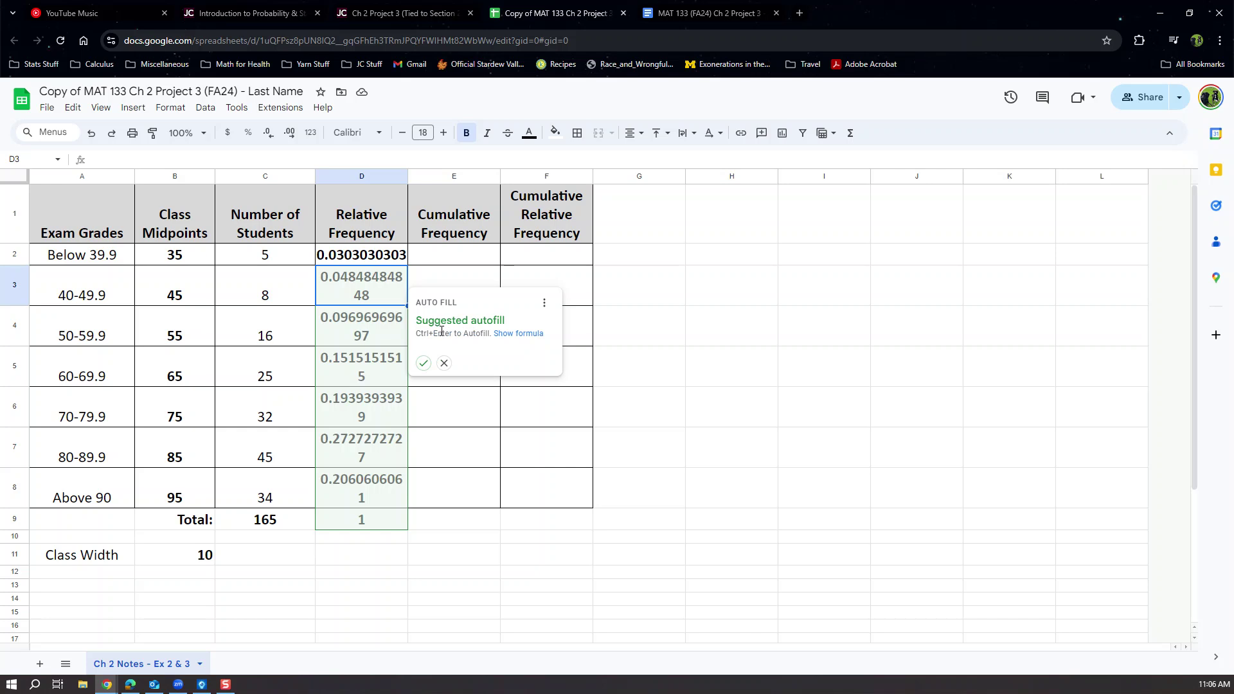
{"action": "left_click", "coordinate": [424, 364]}
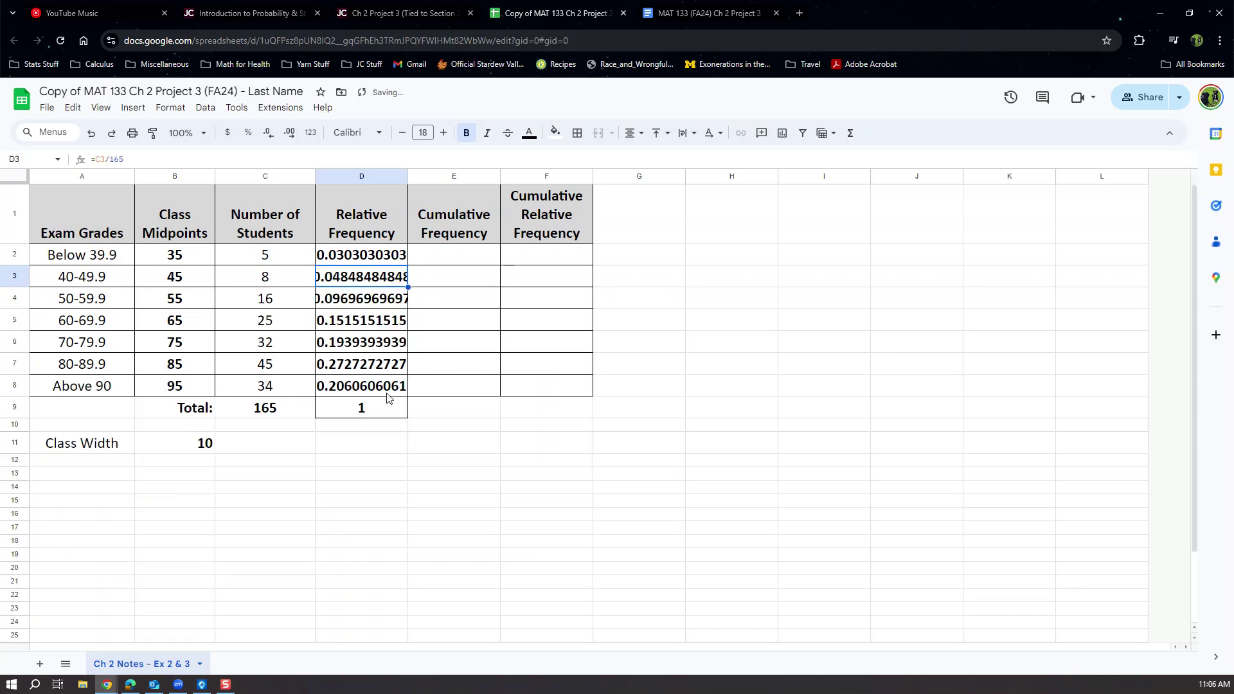
{"action": "left_click_drag", "start_coordinate": [408, 175], "coordinate": [426, 175]}
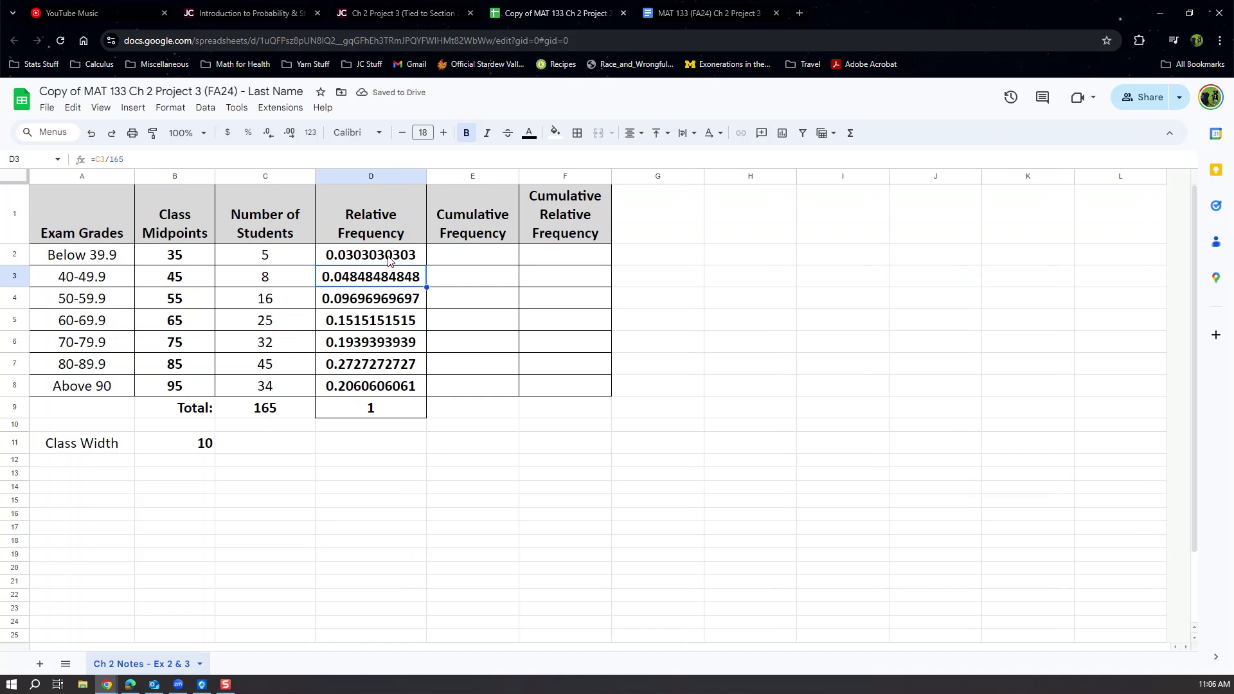
{"action": "left_click", "coordinate": [388, 259]}
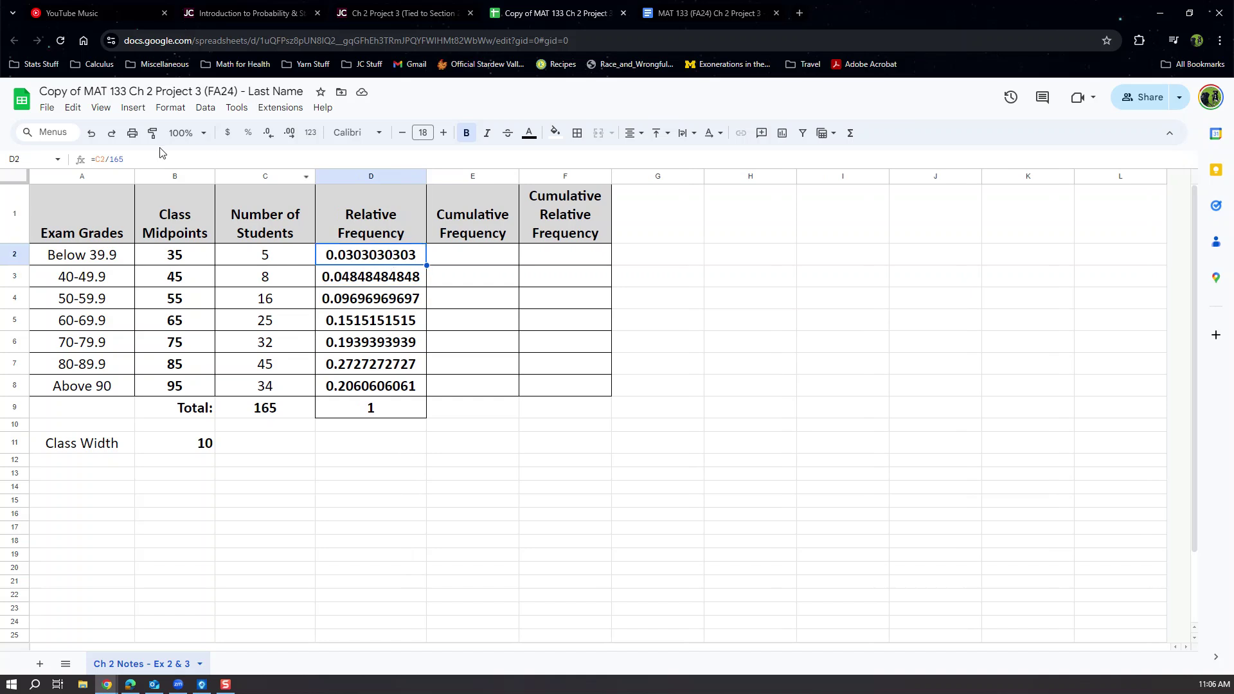
{"action": "left_click", "coordinate": [142, 156]}
{"action": "key", "text": "Return"}
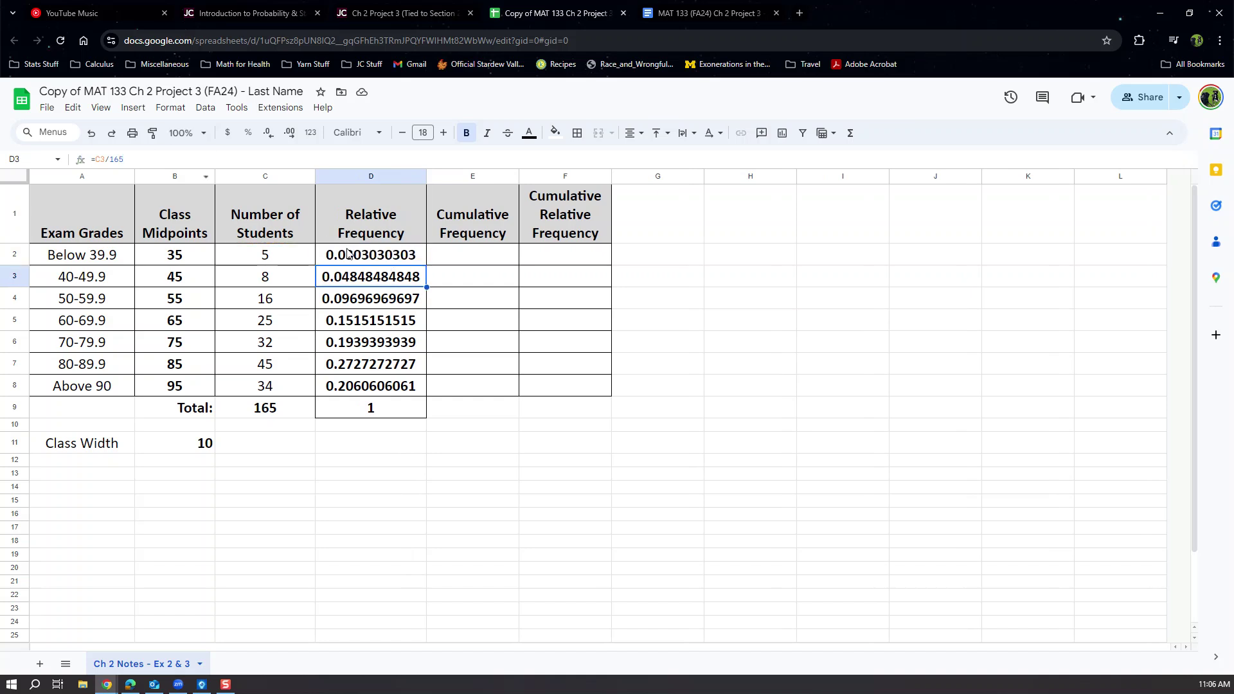
{"action": "left_click", "coordinate": [393, 258]}
{"action": "left_click_drag", "start_coordinate": [427, 263], "coordinate": [422, 390]}
{"action": "left_click", "coordinate": [371, 259]}
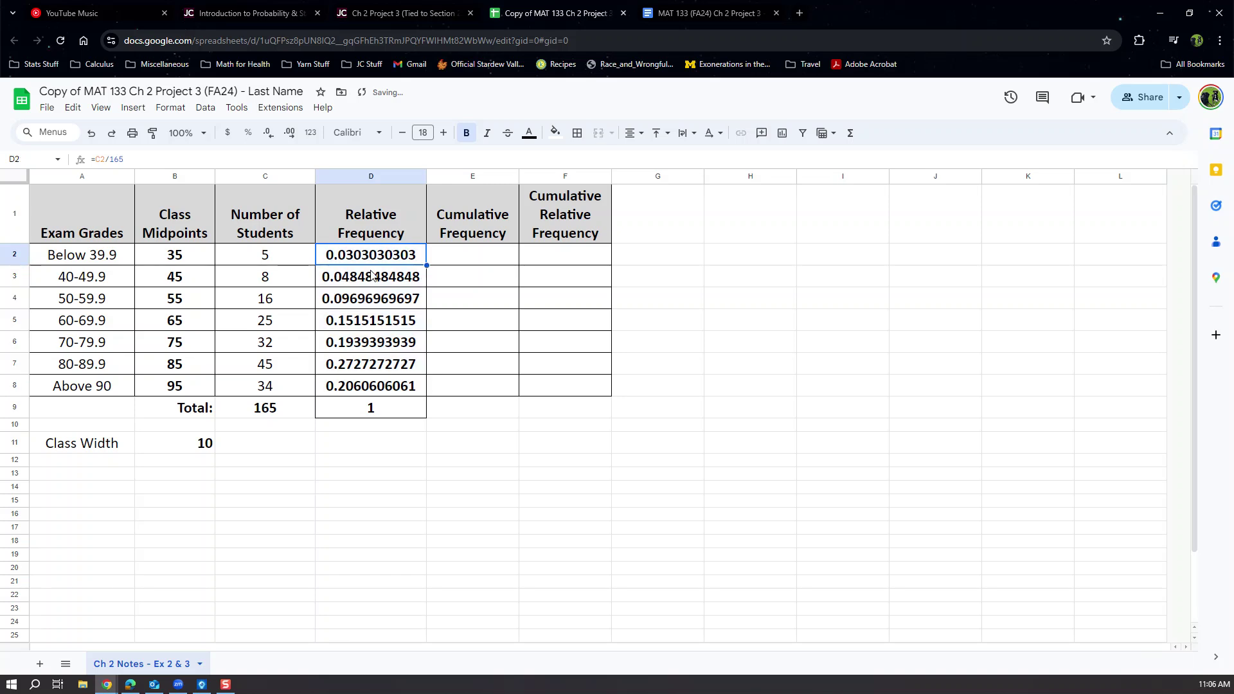
{"action": "left_click_drag", "start_coordinate": [372, 275], "coordinate": [385, 394]}
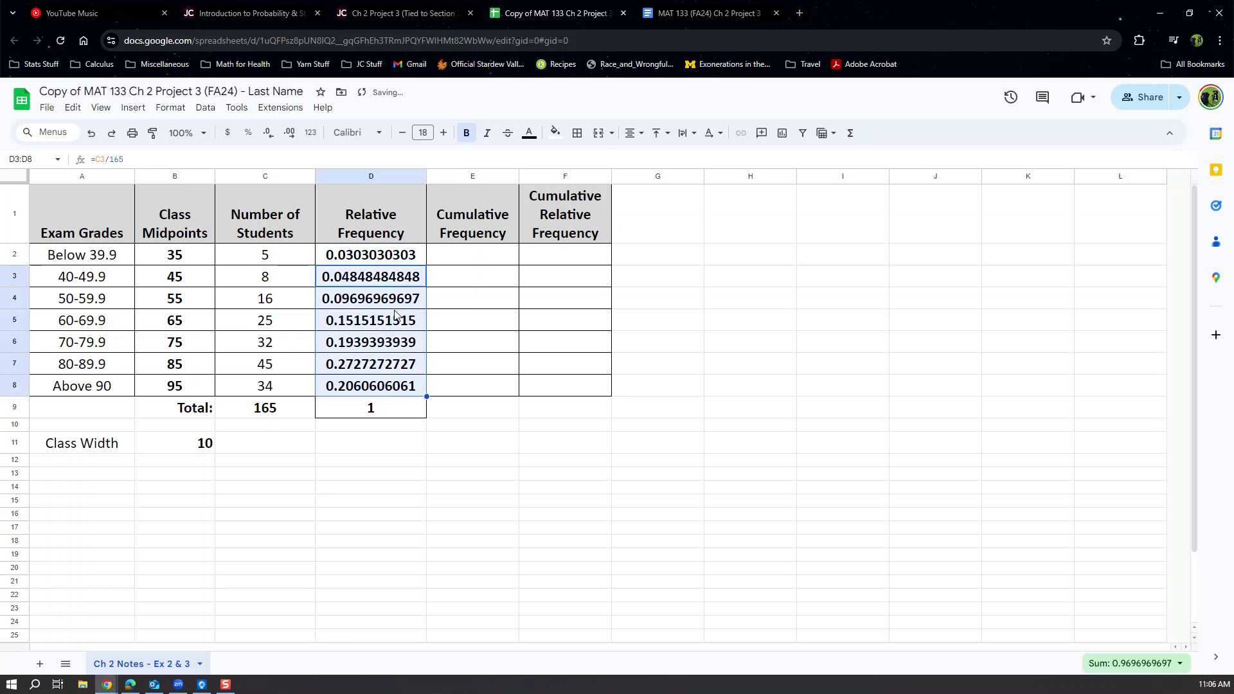
{"action": "key", "text": "Delete"}
{"action": "left_click", "coordinate": [378, 261]}
{"action": "key", "text": "Delete"}
{"action": "type", "text": "=C2"}
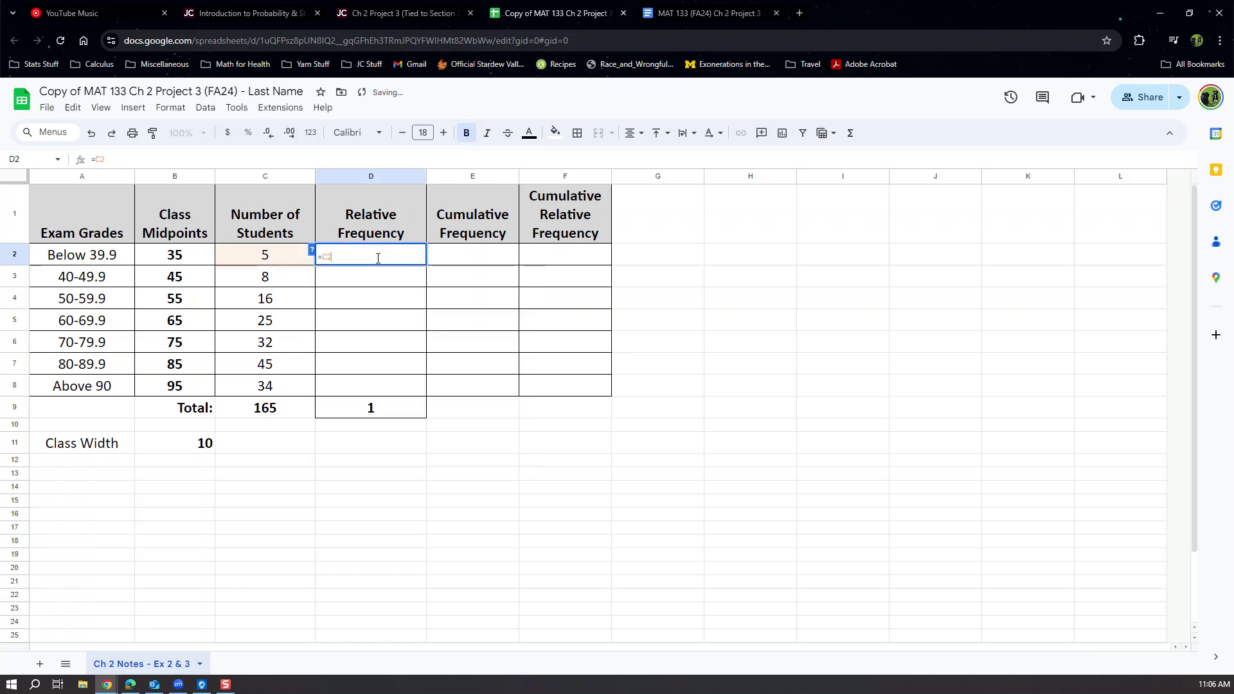
{"action": "type", "text": "/165"}
{"action": "key", "text": "Return"}
{"action": "left_click", "coordinate": [379, 257]}
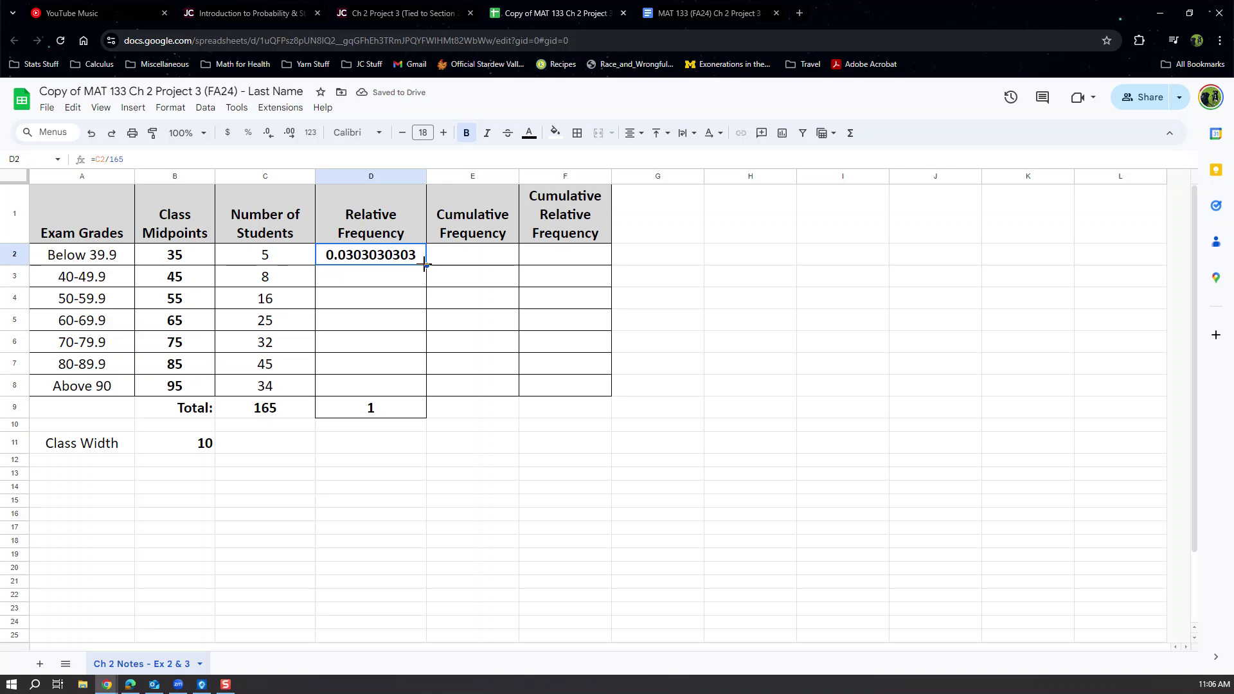
{"action": "left_click_drag", "start_coordinate": [426, 263], "coordinate": [424, 393]}
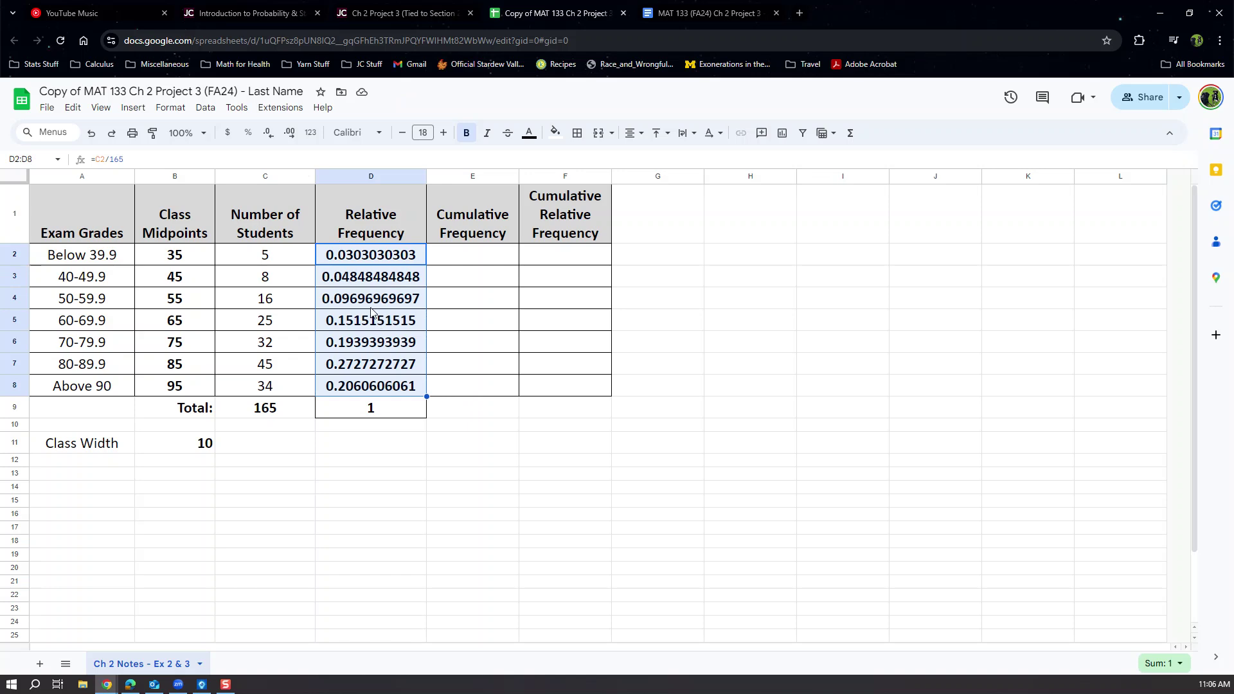
{"action": "left_click_drag", "start_coordinate": [371, 255], "coordinate": [374, 385]}
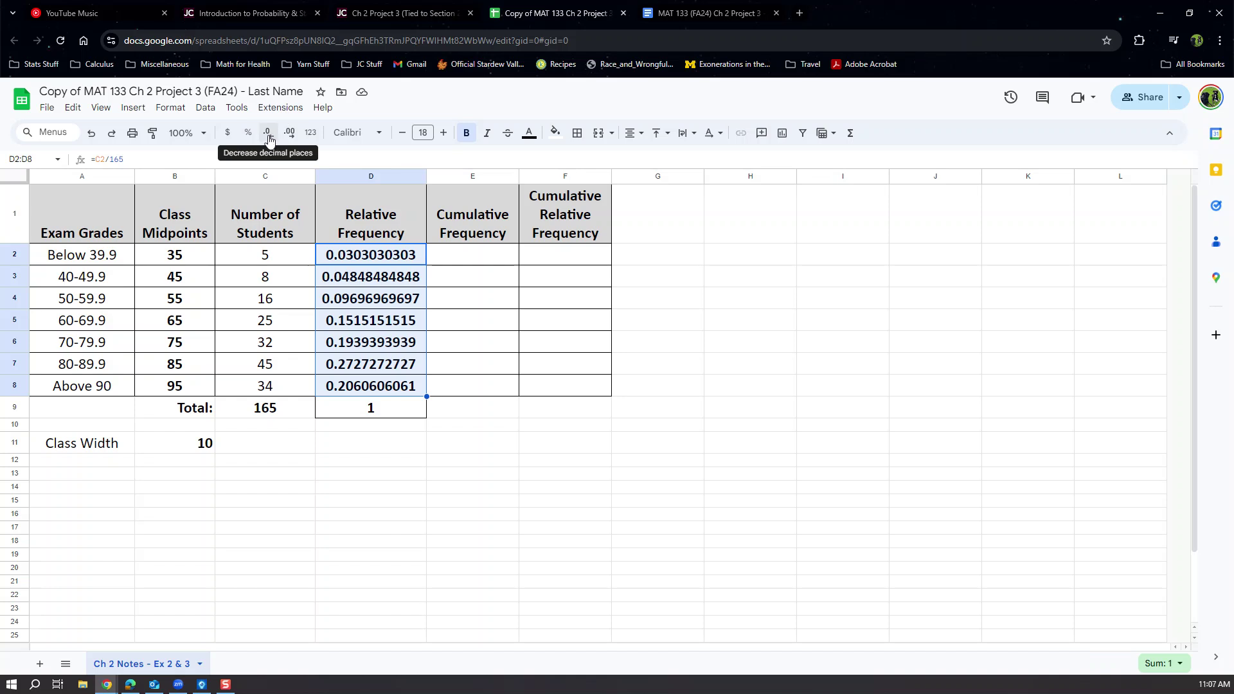
Round the D2:D8 relative frequencies to three displayed decimals, 0.030 through 0.206.
{"action": "left_click", "coordinate": [268, 133]}
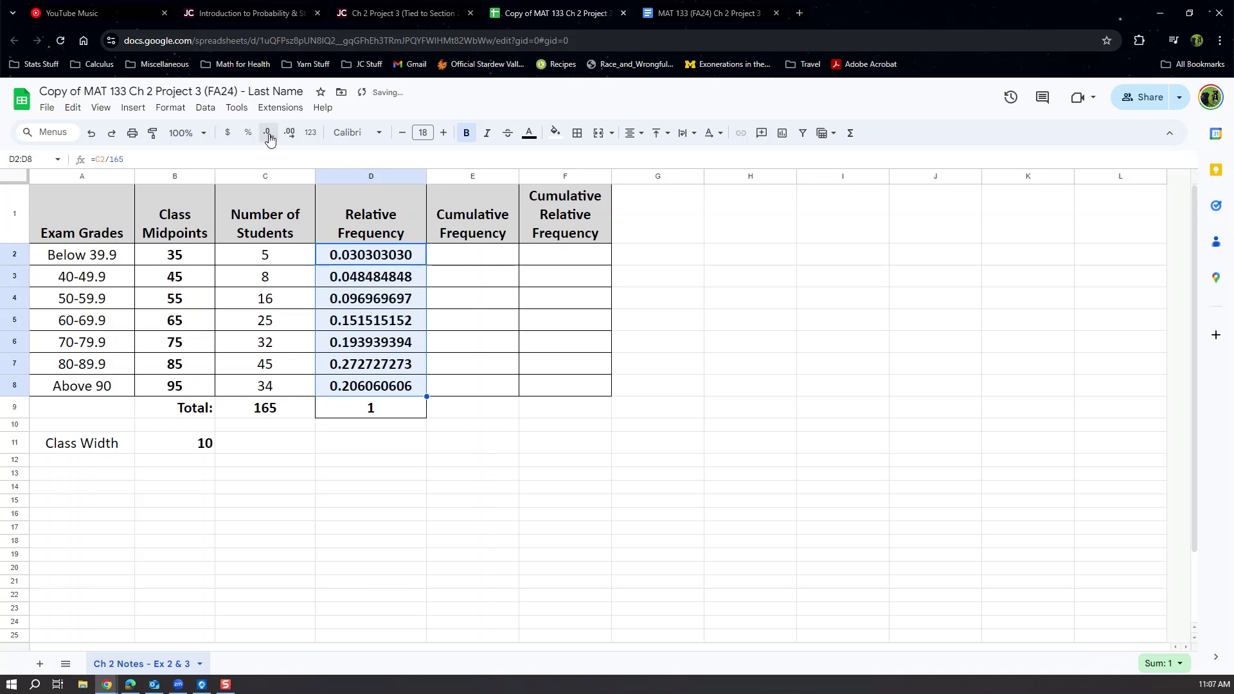
{"action": "left_click", "coordinate": [268, 133]}
{"action": "left_click", "coordinate": [268, 133]}
{"action": "left_click", "coordinate": [269, 135]}
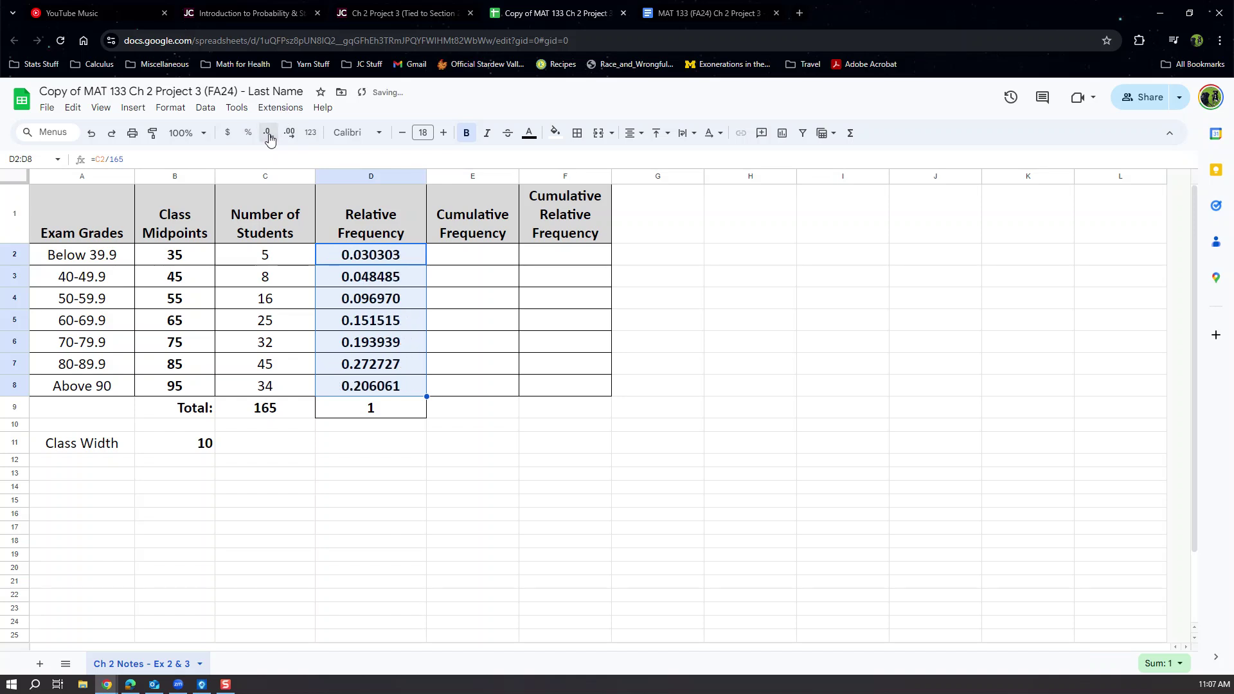
{"action": "left_click", "coordinate": [269, 135]}
{"action": "left_click", "coordinate": [268, 135]}
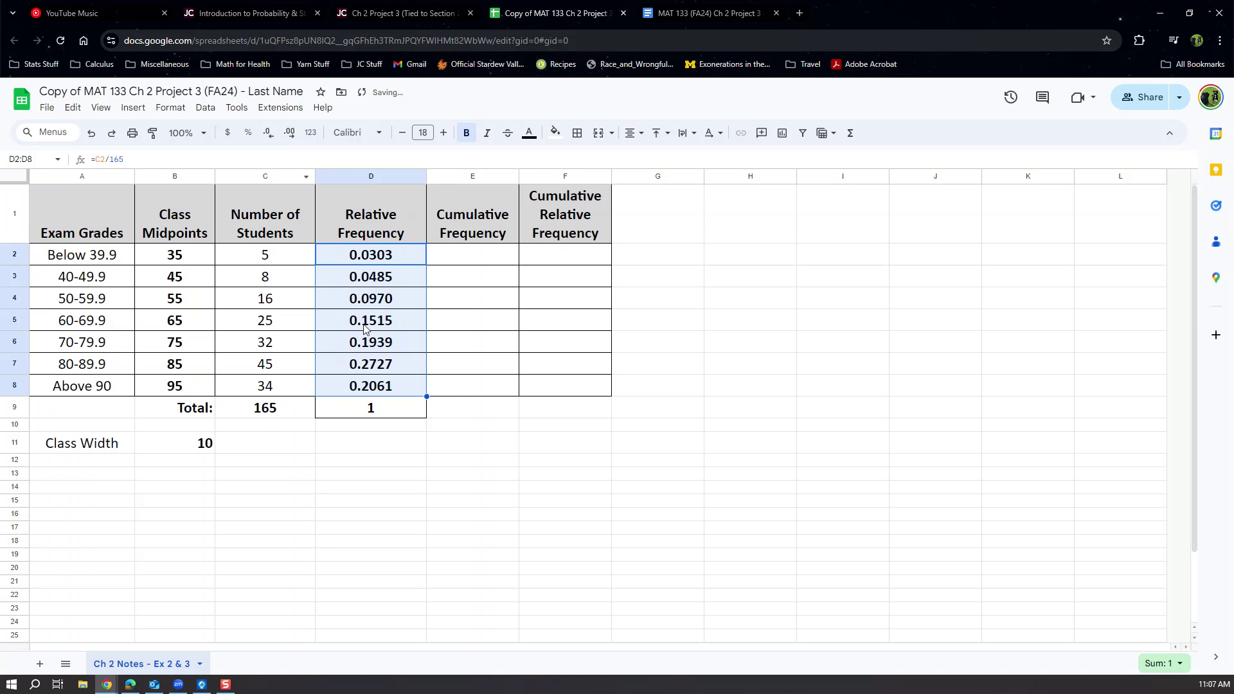
{"action": "left_click", "coordinate": [268, 133]}
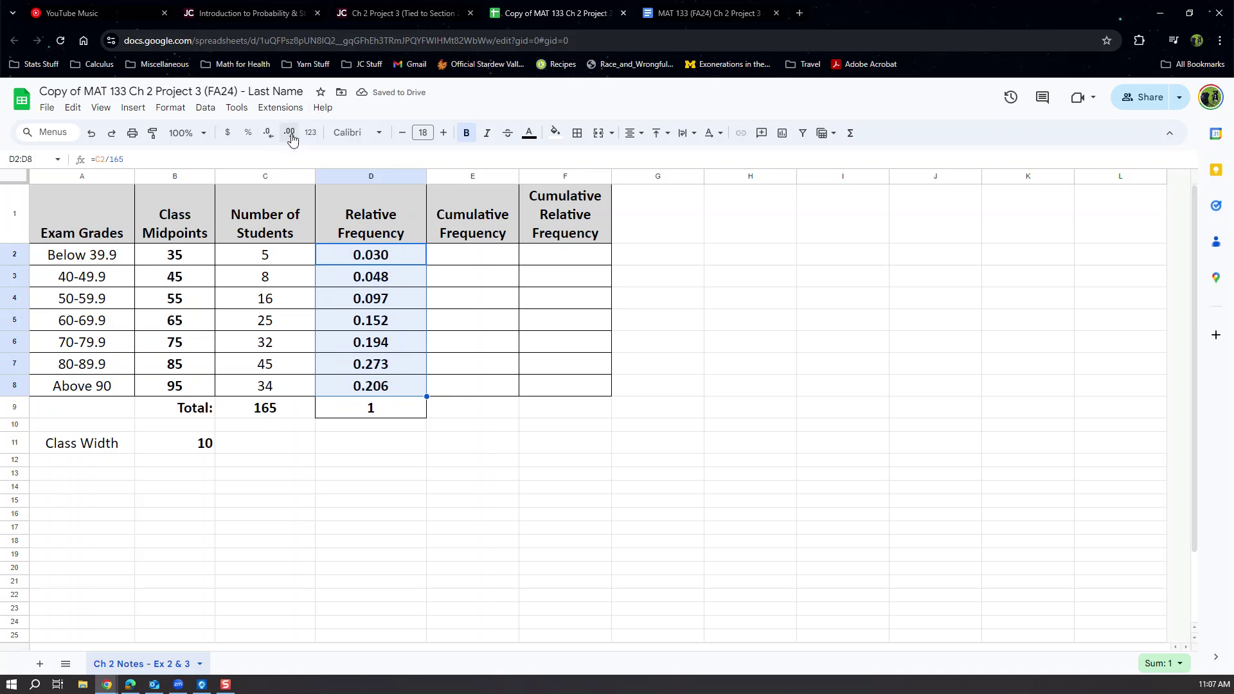
{"action": "left_click", "coordinate": [269, 134]}
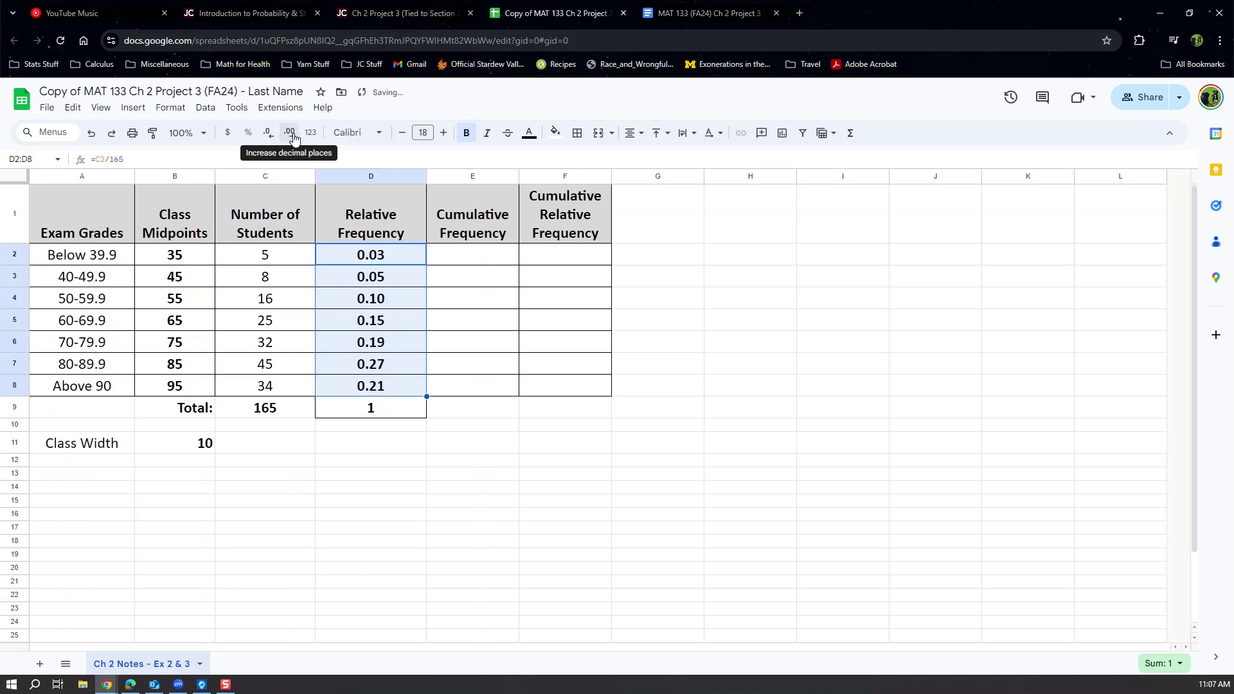
{"action": "left_click", "coordinate": [291, 135]}
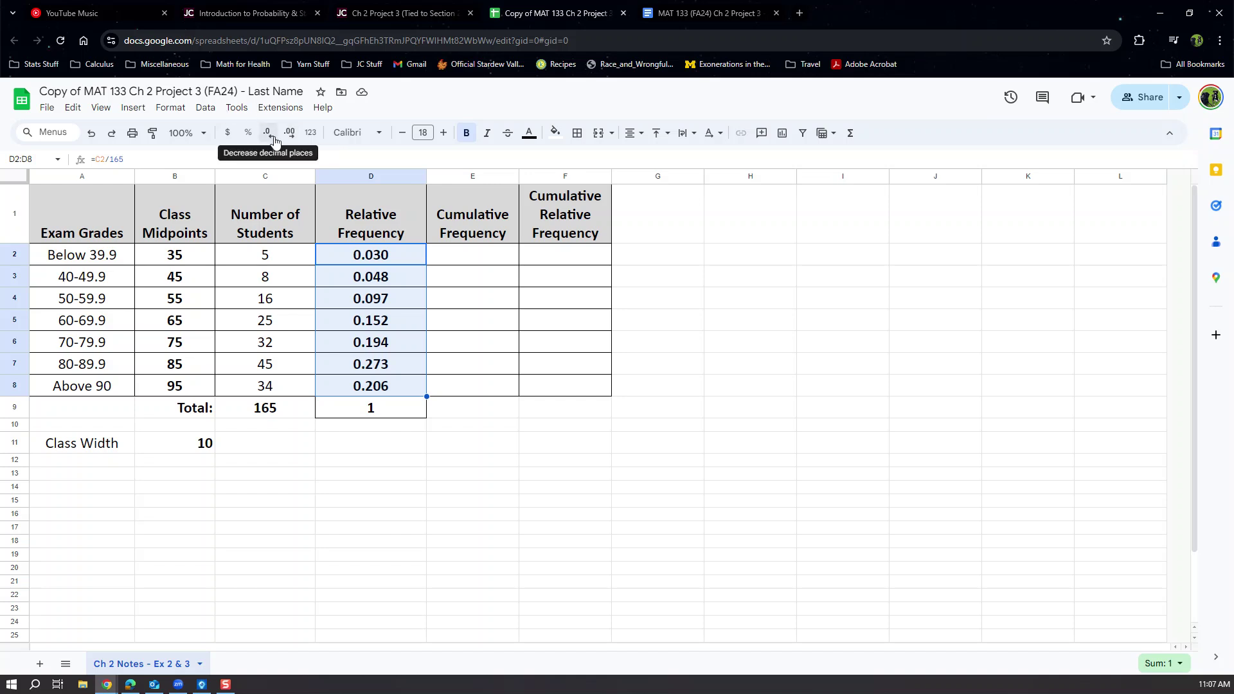
{"action": "left_click", "coordinate": [479, 444]}
{"action": "left_click", "coordinate": [481, 265]}
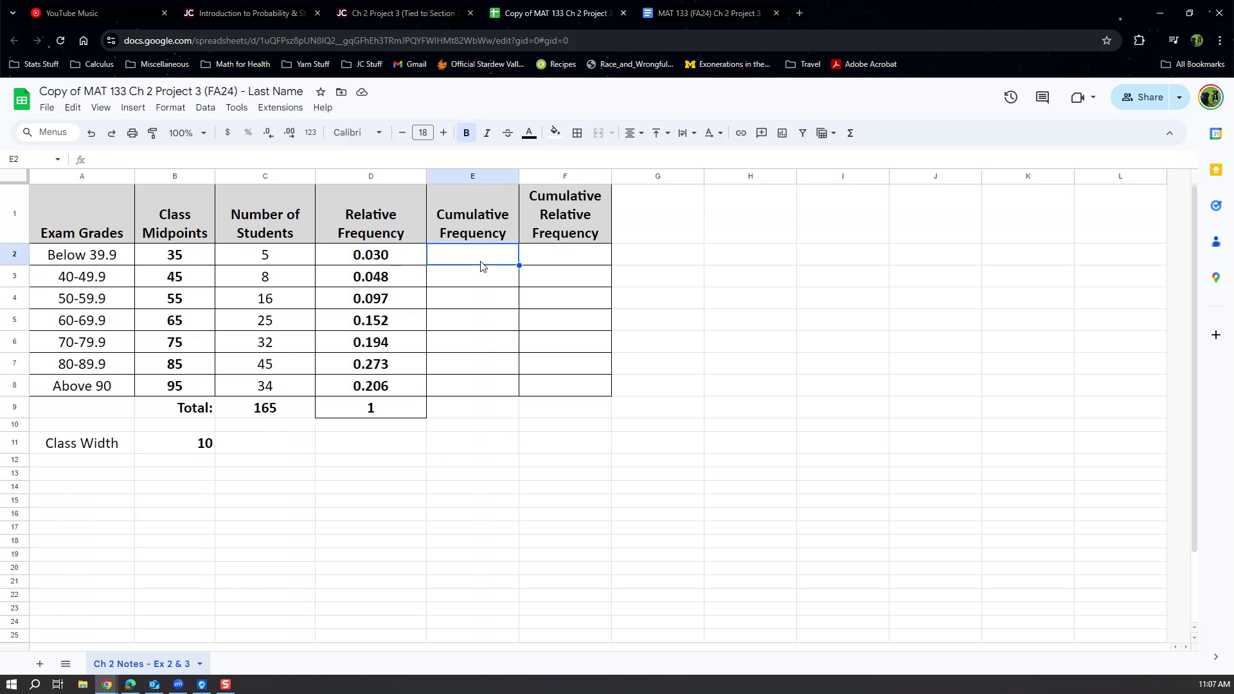